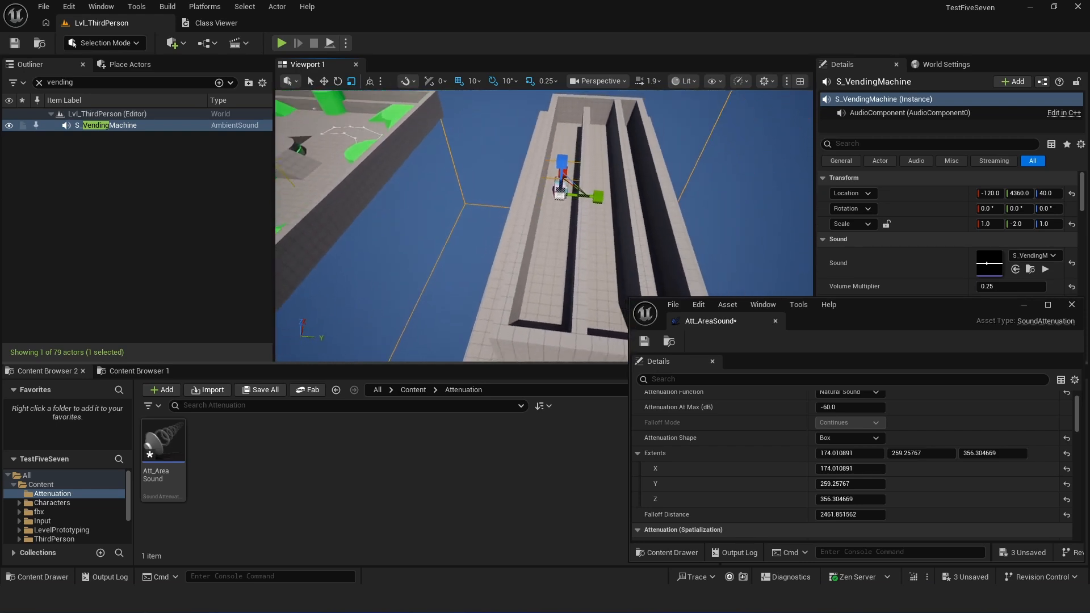
- Examine the vending machine in the corridor and the orange attenuation bounds around its ambient sound
{"action": "key", "text": "w"}
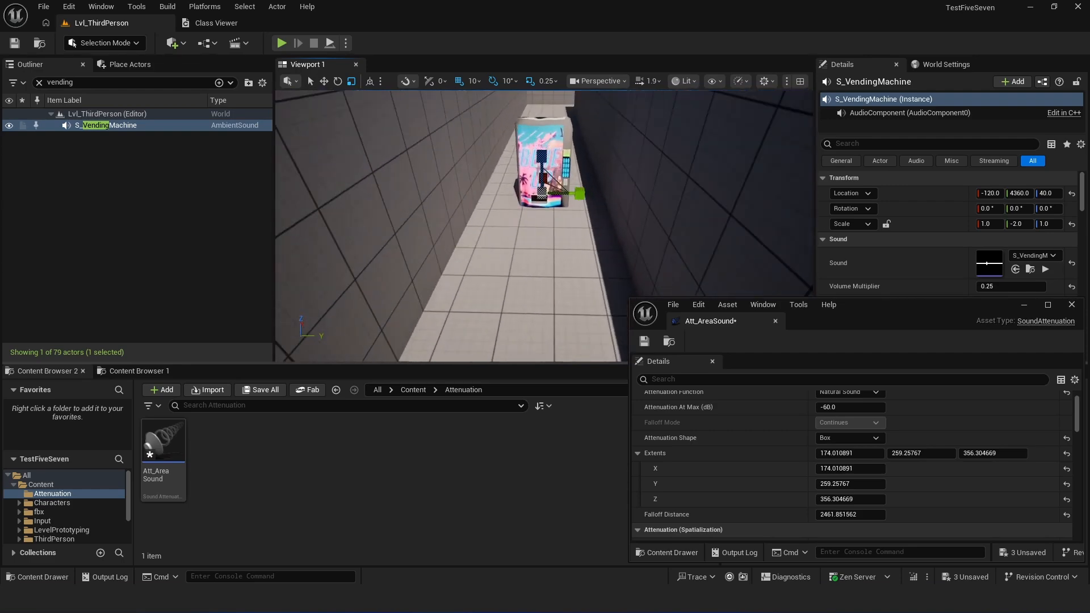
{"action": "key", "text": "w"}
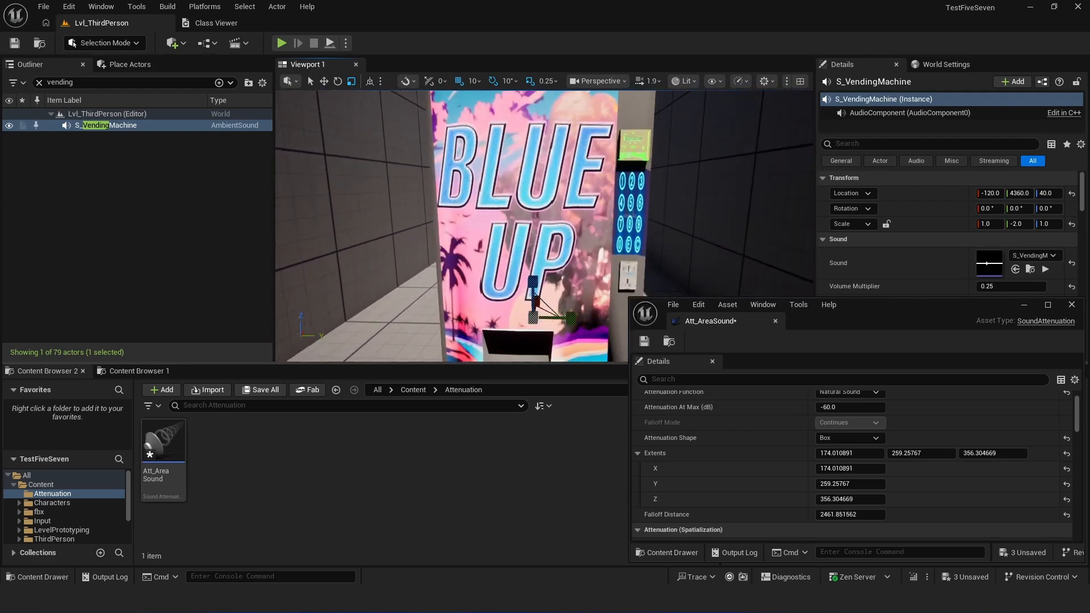
{"action": "key", "text": "s"}
{"action": "key", "text": "w"}
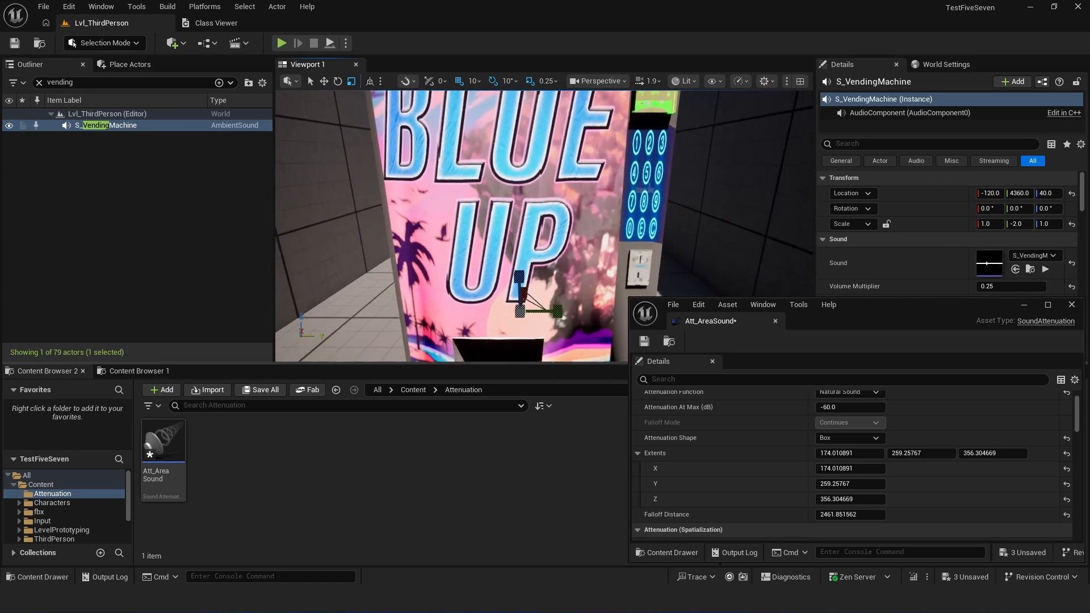
{"action": "right_click_drag", "start_coordinate": [544, 226], "coordinate": [559, 201]}
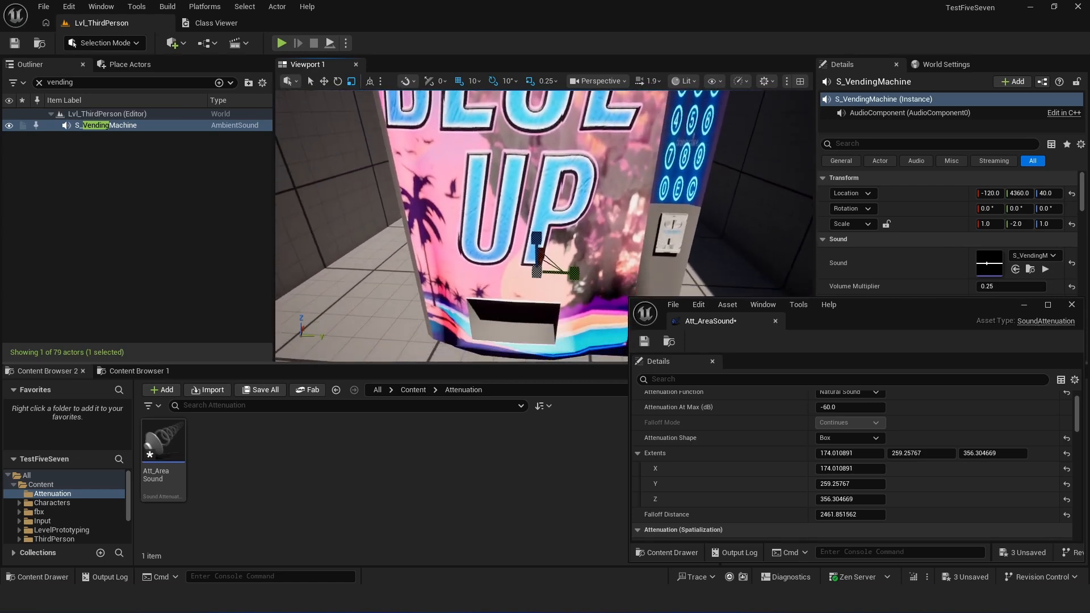
{"action": "key", "text": "s"}
{"action": "key", "text": "w"}
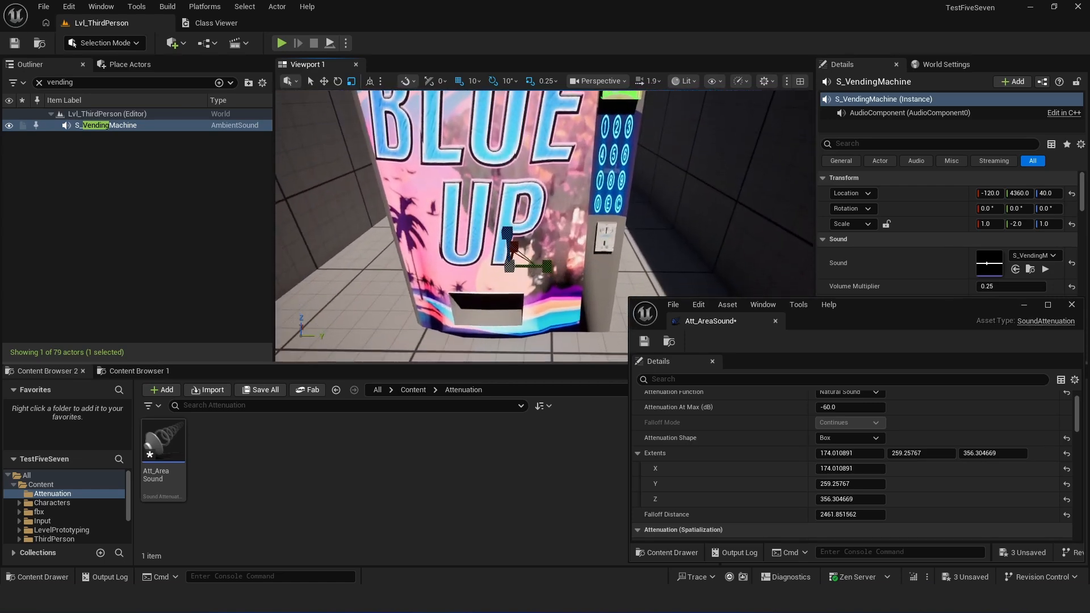
{"action": "key", "text": "s"}
{"action": "right_click_drag", "start_coordinate": [543, 226], "coordinate": [547, 312]}
{"action": "key", "text": "s"}
{"action": "right_click_drag", "start_coordinate": [501, 208], "coordinate": [501, 185]}
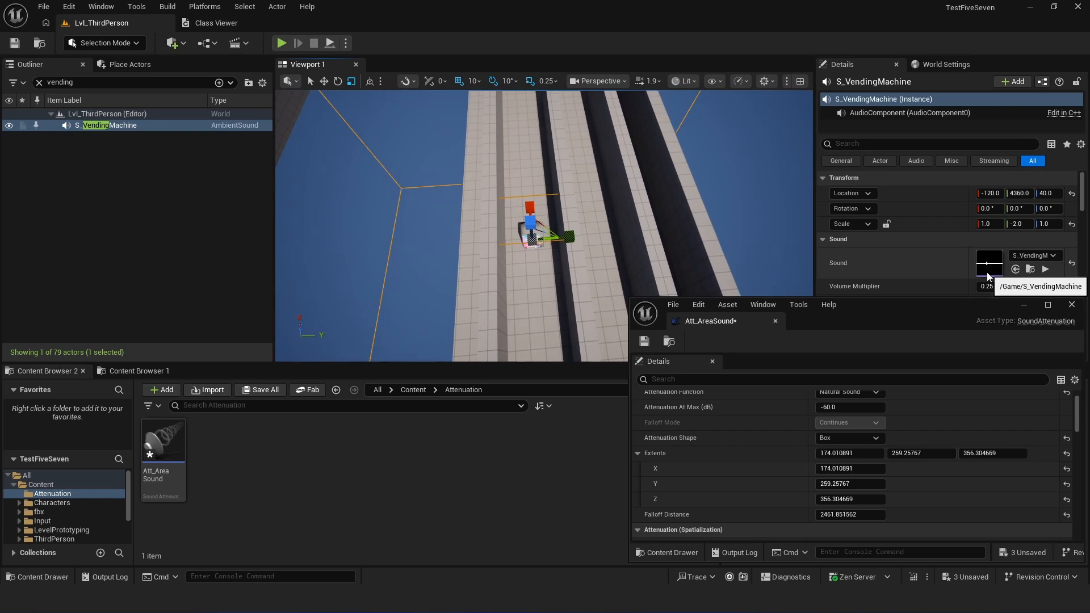
- Start a playtest in the vending machine corridor and run the character past the machine towards the corridor's end
{"action": "key", "text": "s"}
{"action": "right_click_drag", "start_coordinate": [453, 243], "coordinate": [425, 259]}
{"action": "key", "text": "w"}
{"action": "left_click", "coordinate": [282, 43]}
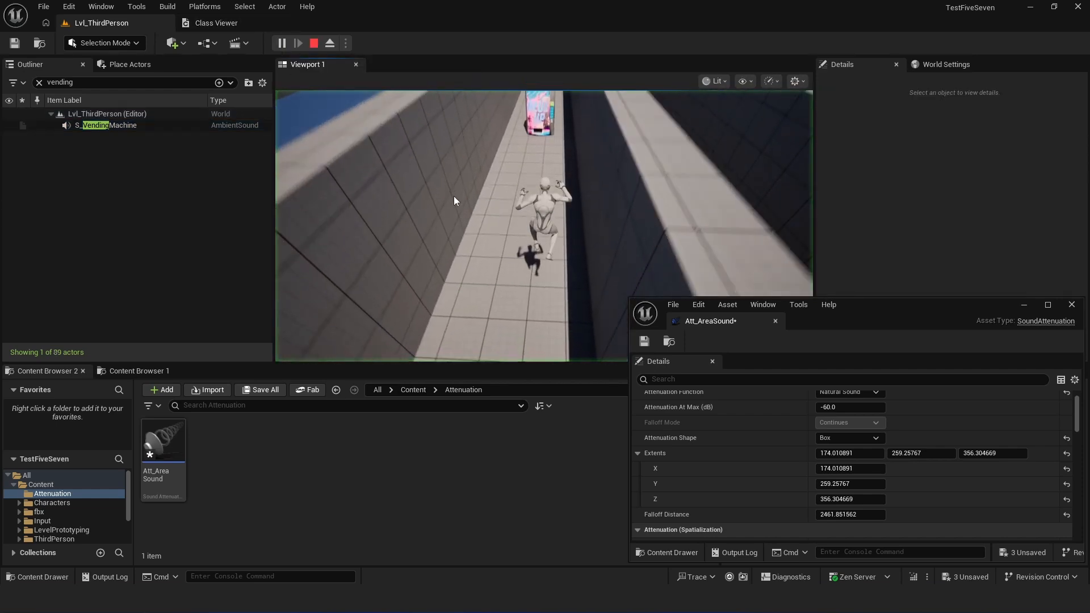
{"action": "key", "text": "w"}
{"action": "key", "text": "w"}
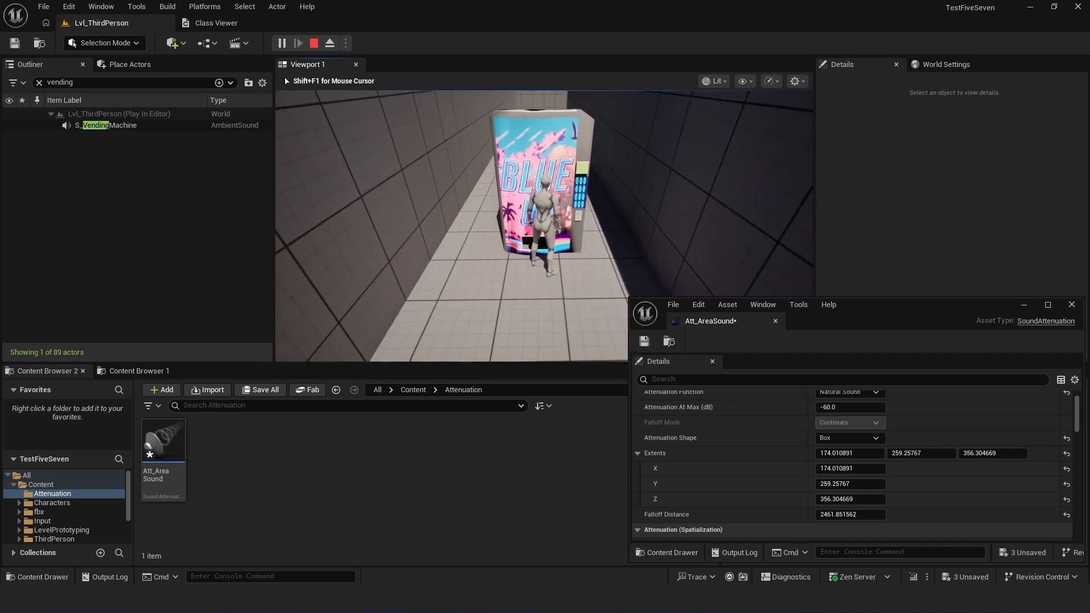
{"action": "key", "text": "d"}
{"action": "key", "text": "w"}
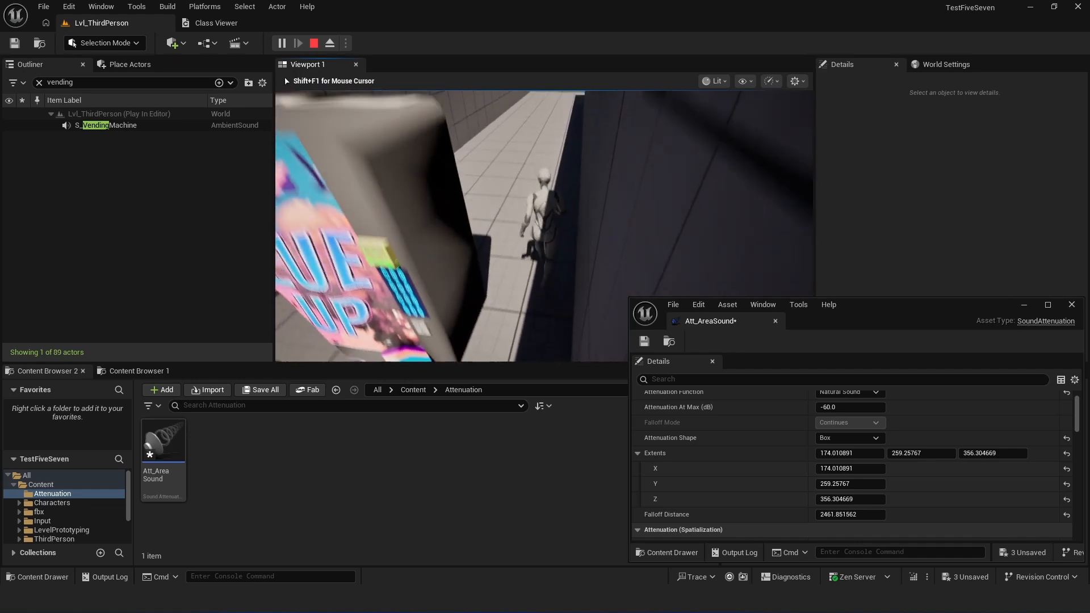
{"action": "key", "text": "w"}
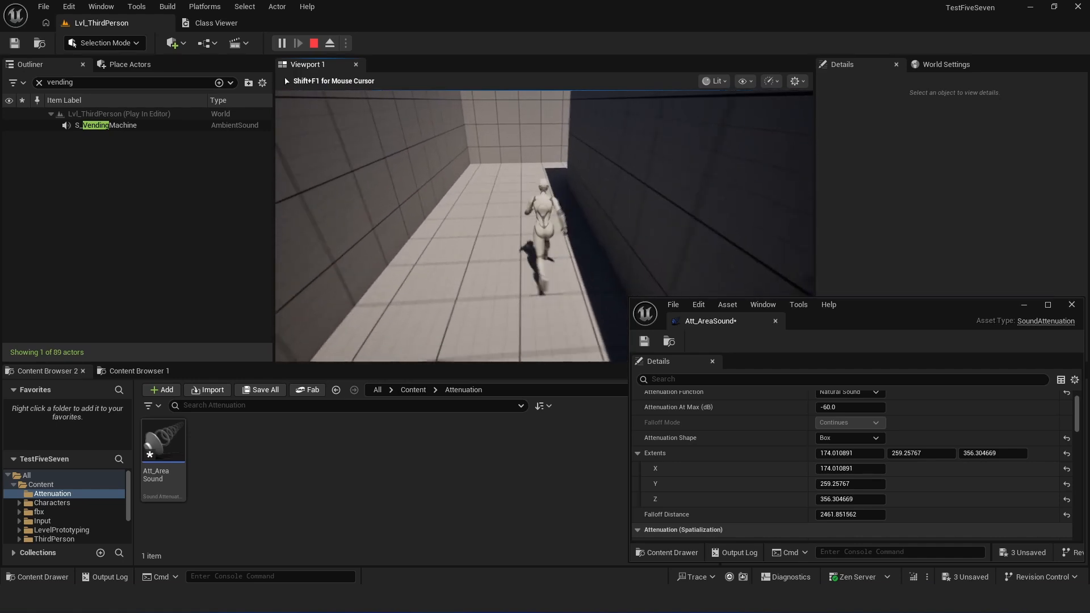
- Run around the wall into the neighbouring corridor and back towards the vending machine to check the box attenuation, ending the playtest
{"action": "key", "text": "w"}
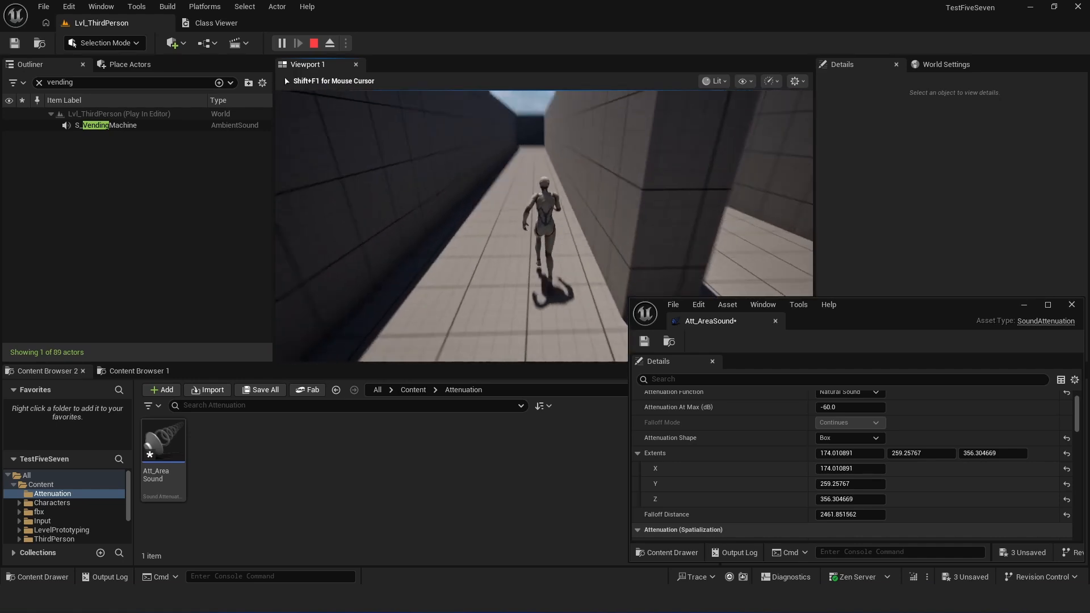
{"action": "key", "text": "w"}
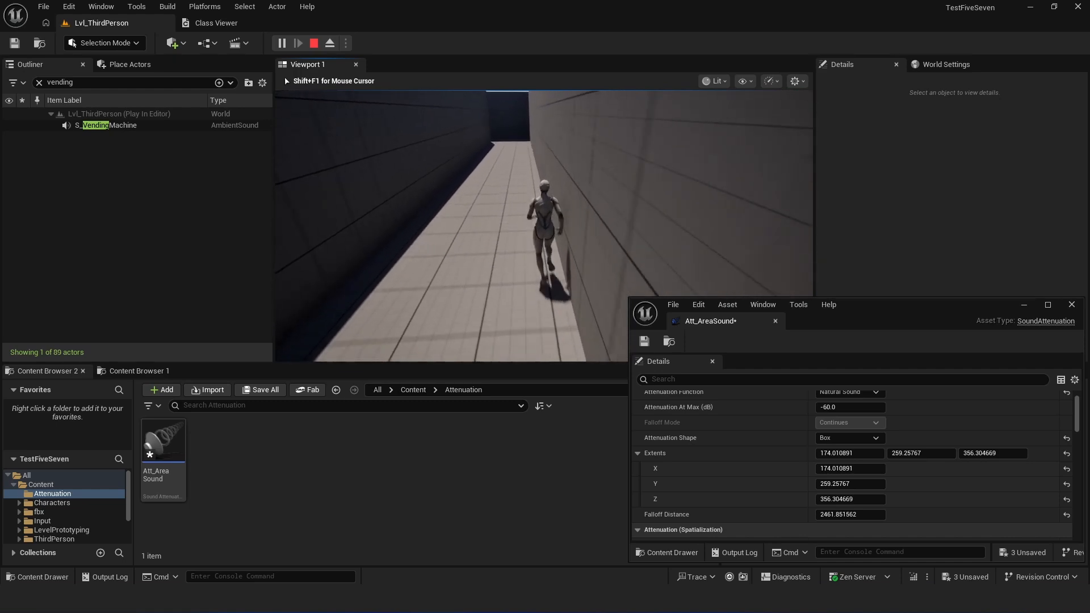
{"action": "key", "text": "w"}
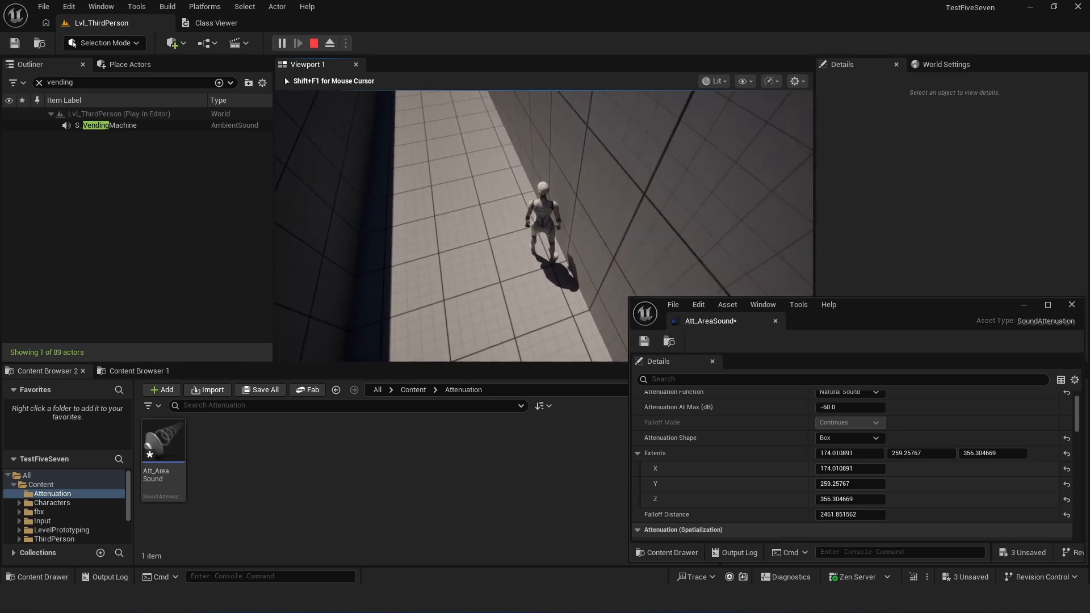
{"action": "key", "text": "w"}
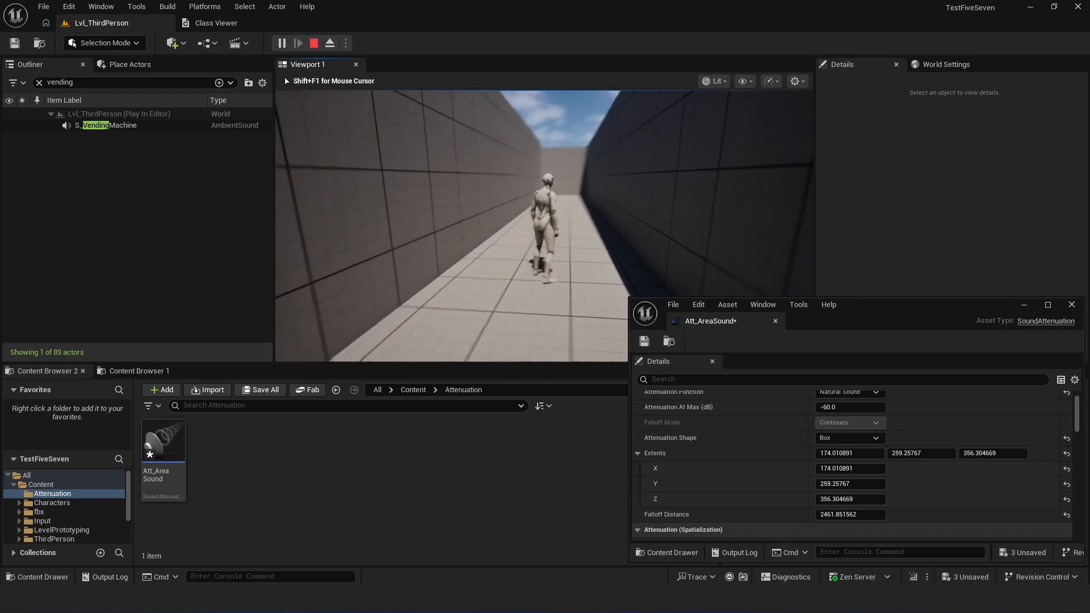
{"action": "key", "text": "w"}
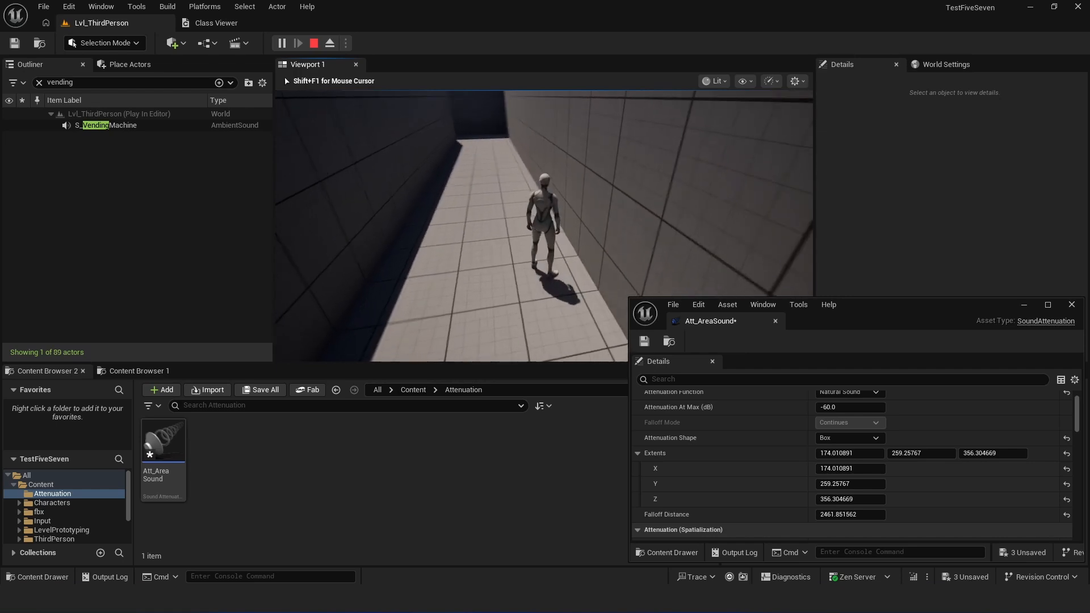
{"action": "key", "text": "w"}
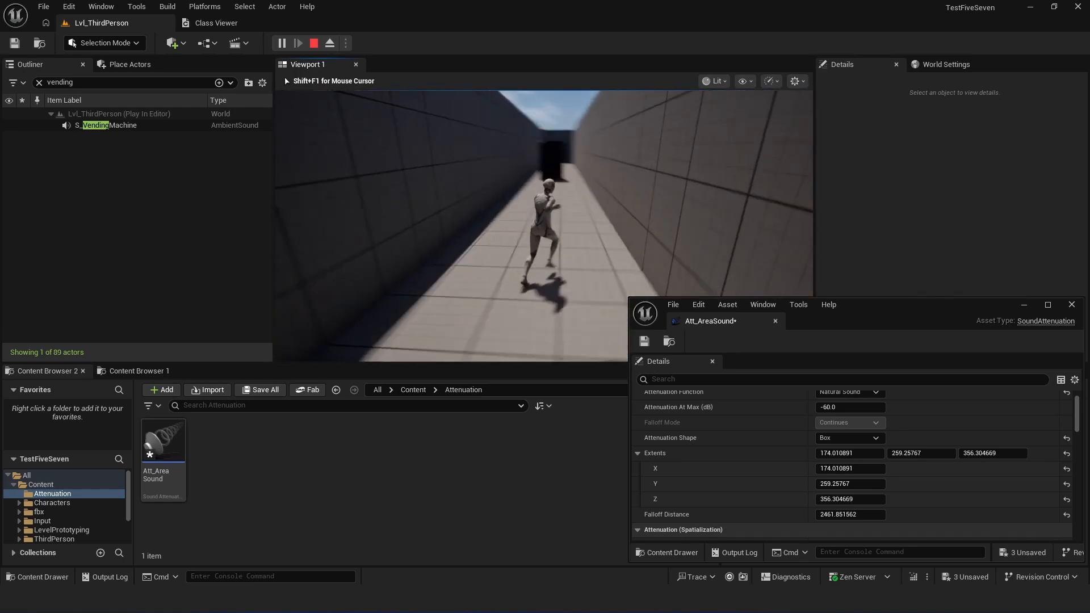
{"action": "key", "text": "w"}
{"action": "key", "text": "w"}
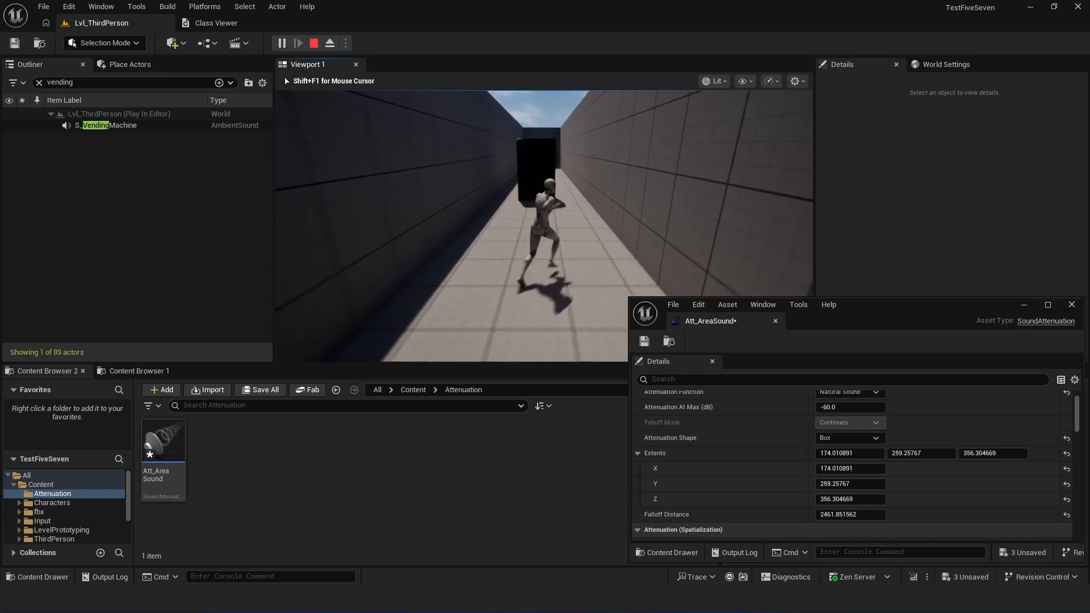
{"action": "key", "text": "Escape"}
- Increase the falloff distance of the box-shaped Att_AreaSound attenuation to about 2857.58
{"action": "right_click_drag", "start_coordinate": [301, 168], "coordinate": [630, 227]}
{"action": "key", "text": "s"}
{"action": "key", "text": "a"}
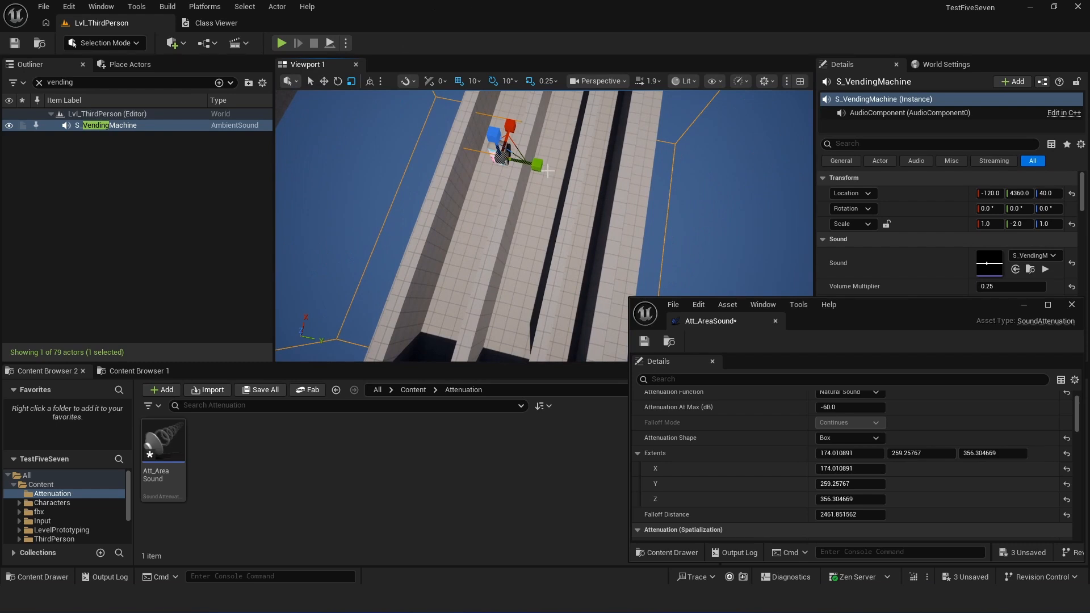
{"action": "key", "text": "d"}
{"action": "right_click_drag", "start_coordinate": [630, 227], "coordinate": [580, 218]}
{"action": "key", "text": "a"}
{"action": "key", "text": "d"}
{"action": "left_click_drag", "start_coordinate": [869, 514], "coordinate": [893, 514]}
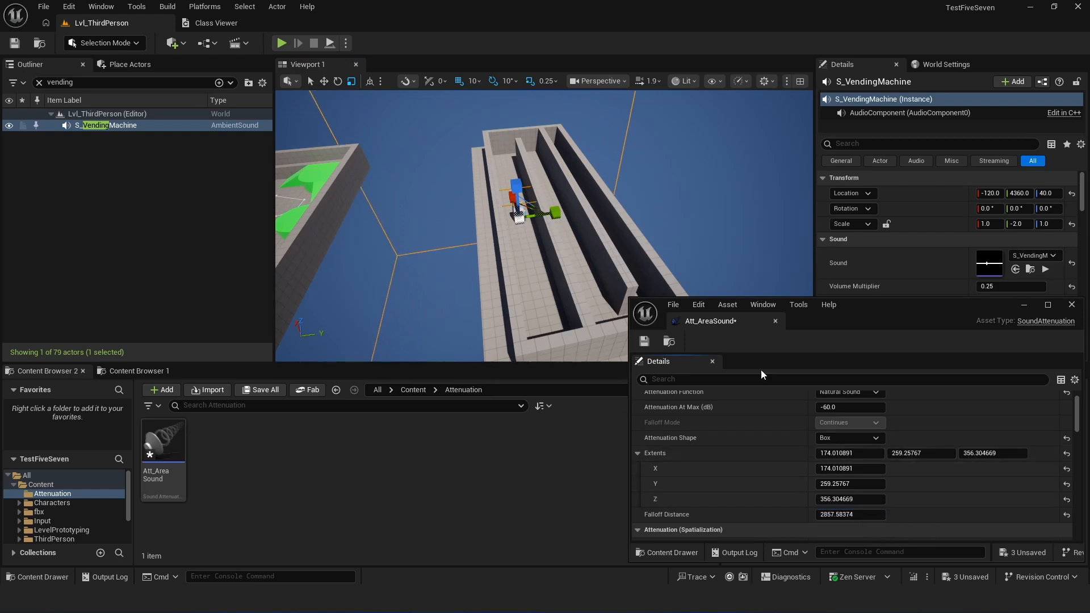
- Change the Att_AreaSound attenuation shape to Elongated and reduce its falloff distance to about 1494.41 to fit the corridor length
{"action": "left_click", "coordinate": [864, 436]}
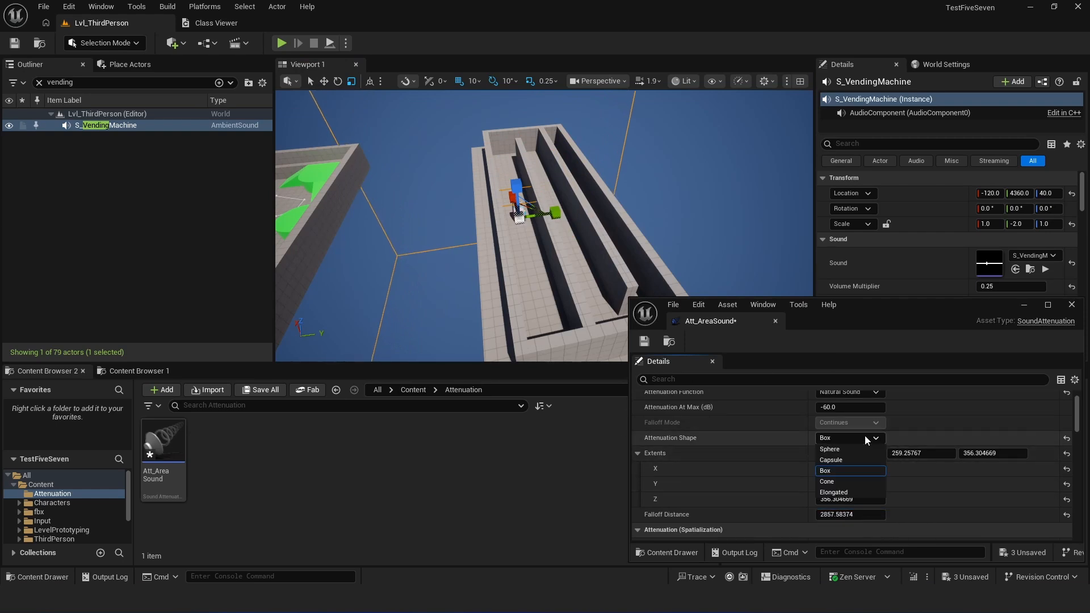
{"action": "left_click", "coordinate": [843, 493]}
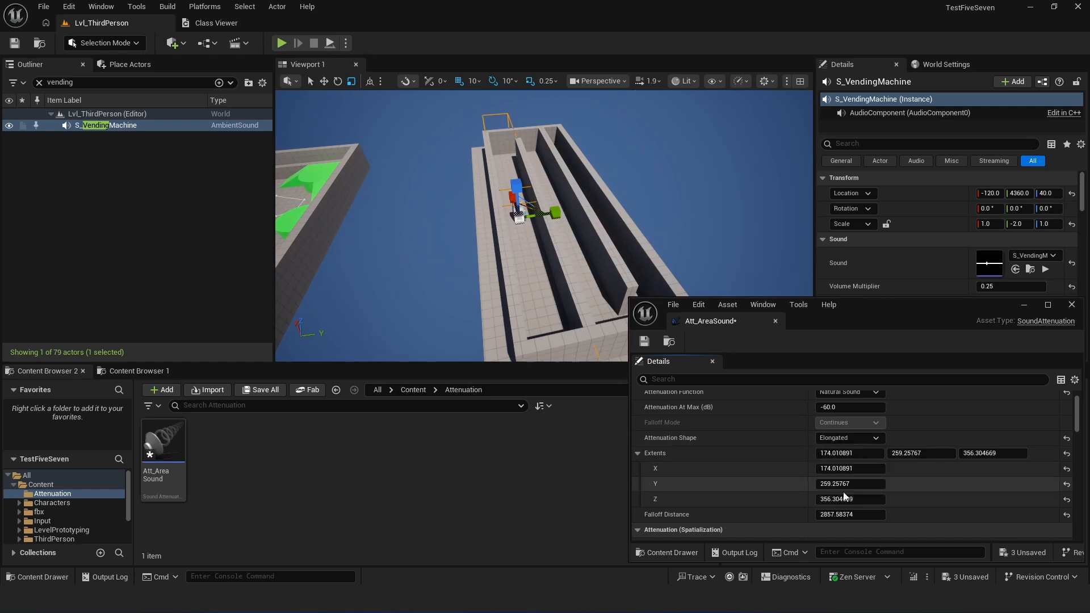
{"action": "right_click_drag", "start_coordinate": [465, 223], "coordinate": [695, 226]}
{"action": "key", "text": "s"}
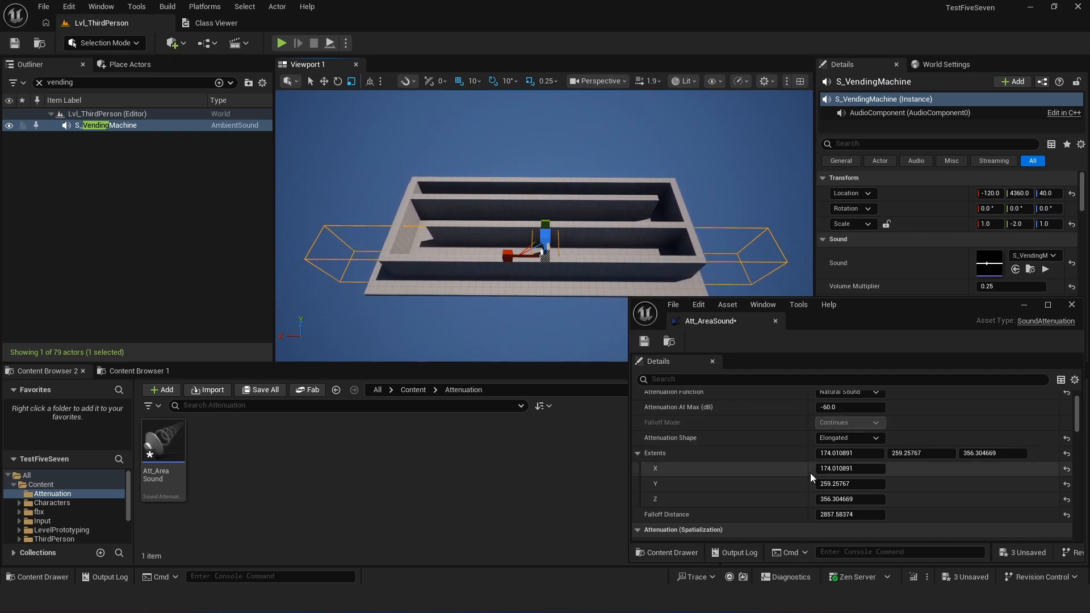
{"action": "mouse_move", "coordinate": [850, 514]}
{"action": "left_mouse_down"}
{"action": "mouse_move", "coordinate": [818, 515]}
{"action": "mouse_move", "coordinate": [852, 514]}
{"action": "mouse_move", "coordinate": [837, 515]}
{"action": "left_mouse_up"}
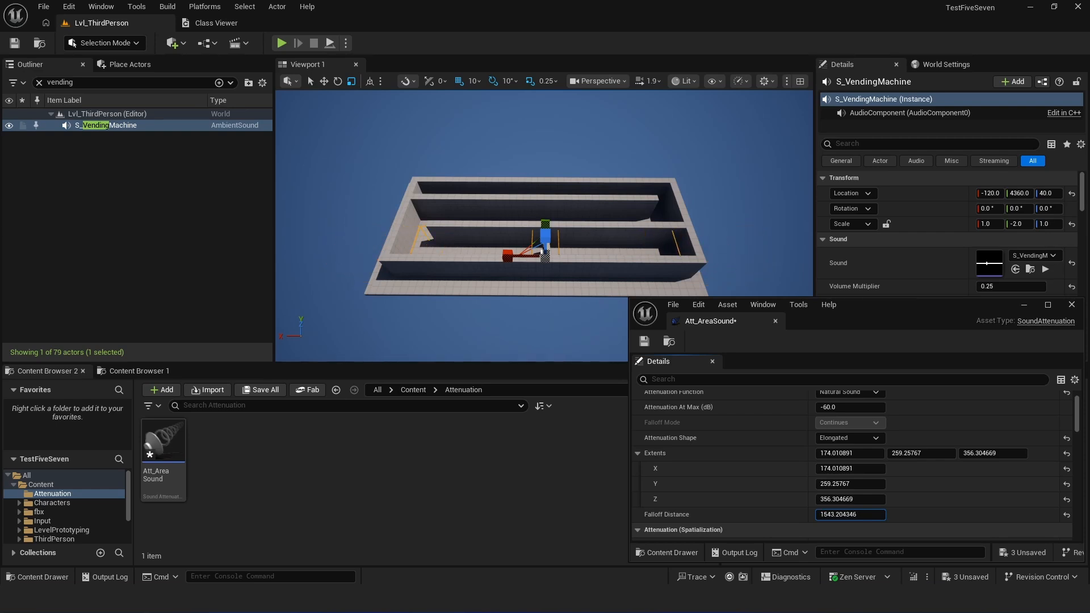
- Adjust the Att_AreaSound extents to about 366.58 in Z and about 258.47 in Y
{"action": "key", "text": "d"}
{"action": "right_click_drag", "start_coordinate": [558, 211], "coordinate": [413, 182]}
{"action": "key", "text": "w"}
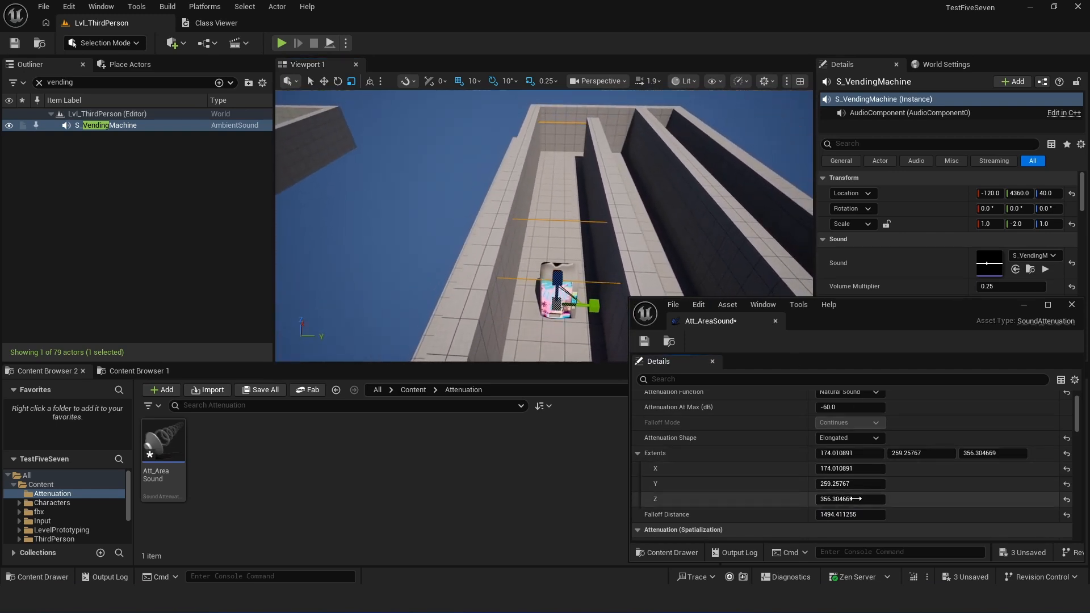
{"action": "mouse_move", "coordinate": [850, 499]}
{"action": "left_mouse_down"}
{"action": "mouse_move", "coordinate": [820, 499]}
{"action": "mouse_move", "coordinate": [857, 499]}
{"action": "mouse_move", "coordinate": [846, 499]}
{"action": "left_mouse_up"}
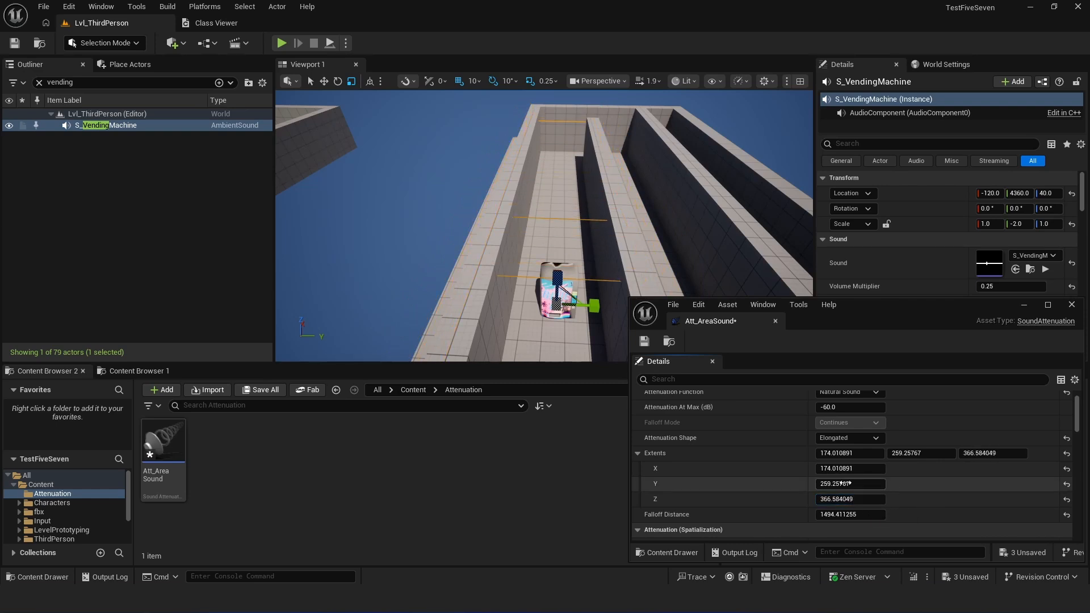
{"action": "mouse_move", "coordinate": [850, 484]}
{"action": "left_mouse_down"}
{"action": "mouse_move", "coordinate": [888, 483]}
{"action": "mouse_move", "coordinate": [851, 483]}
{"action": "left_mouse_up"}
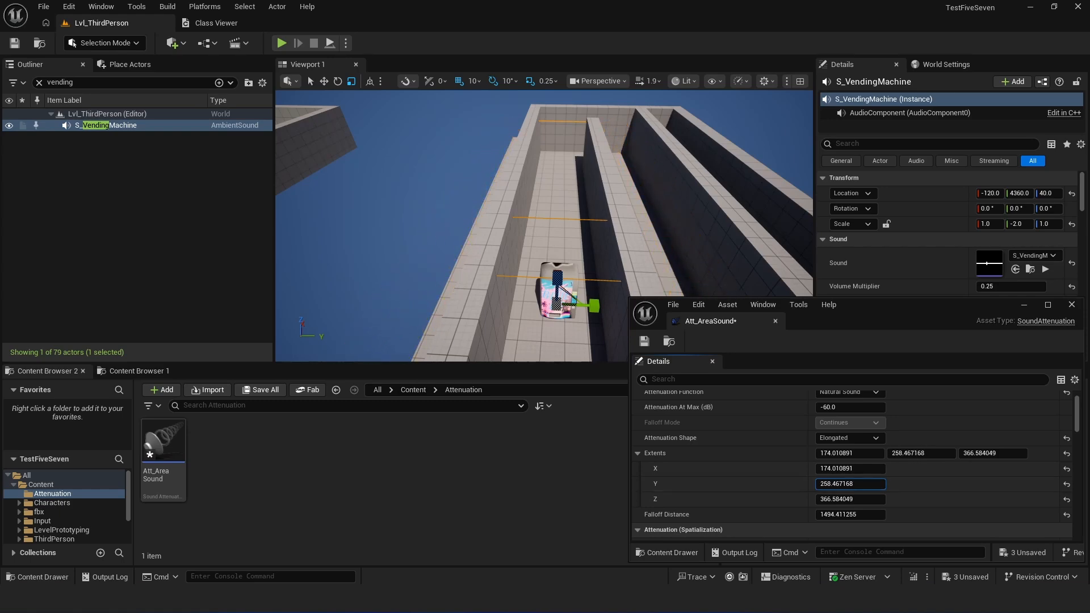
- Start a playtest in front of the vending machine and run the character past it to check the elongated attenuation
{"action": "right_click_drag", "start_coordinate": [573, 276], "coordinate": [601, 270]}
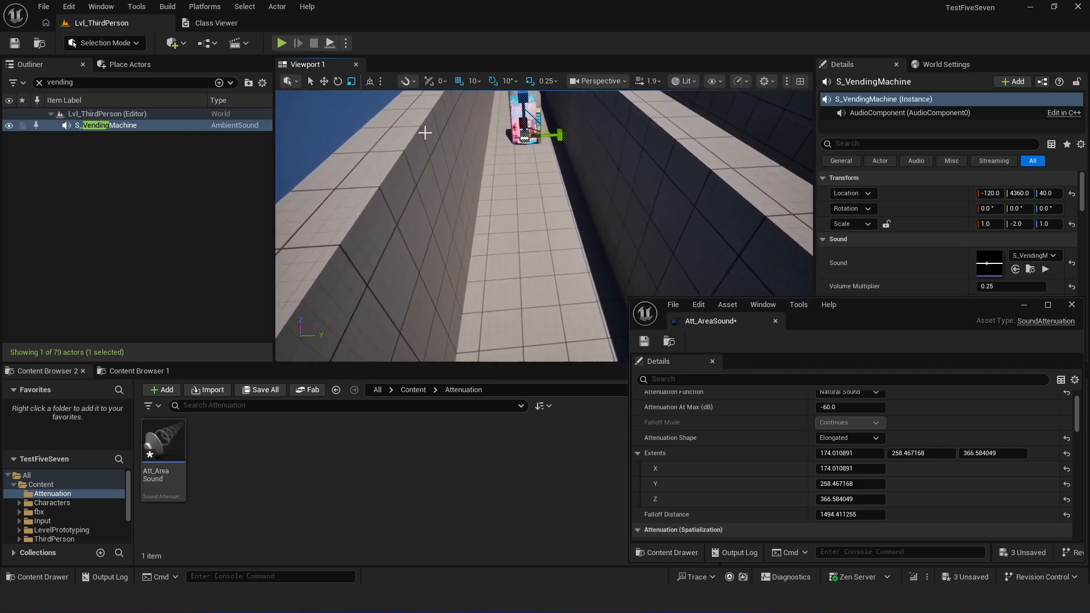
{"action": "left_click", "coordinate": [281, 45]}
{"action": "left_click", "coordinate": [561, 175]}
{"action": "key", "text": "w"}
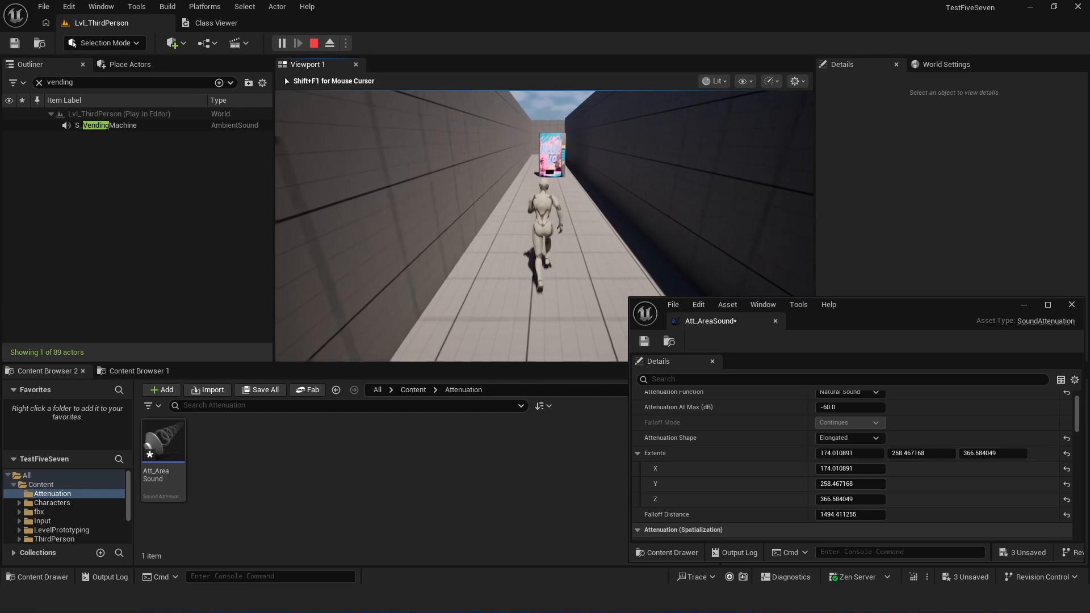
{"action": "key", "text": "w"}
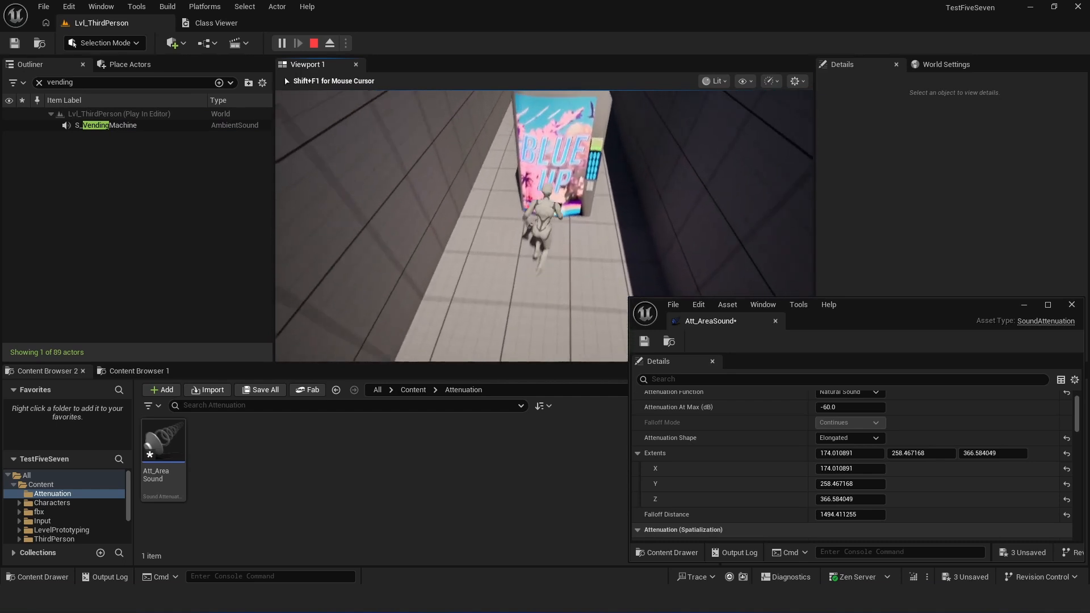
{"action": "key", "text": "w"}
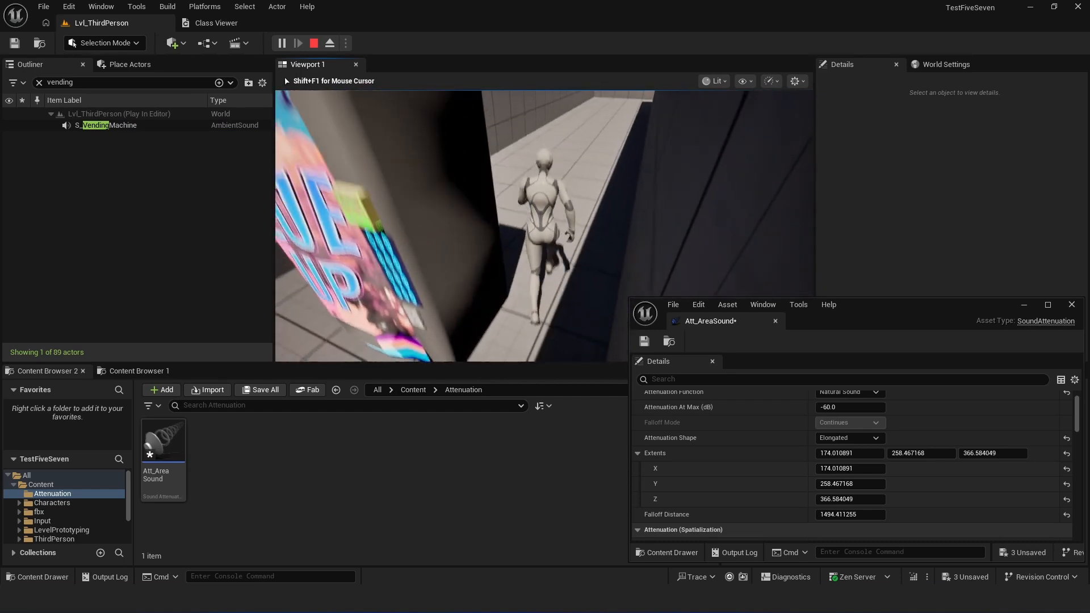
- Run the character along the neighbouring corridors to check where the vending machine sound cuts off, and end the playtest
{"action": "key", "text": "w"}
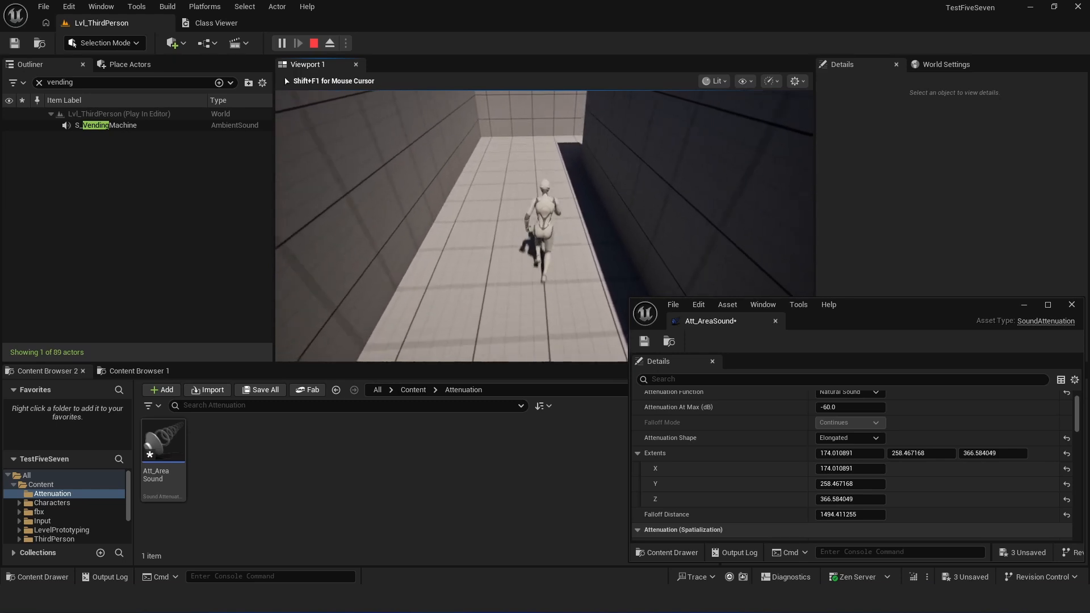
{"action": "key", "text": "w"}
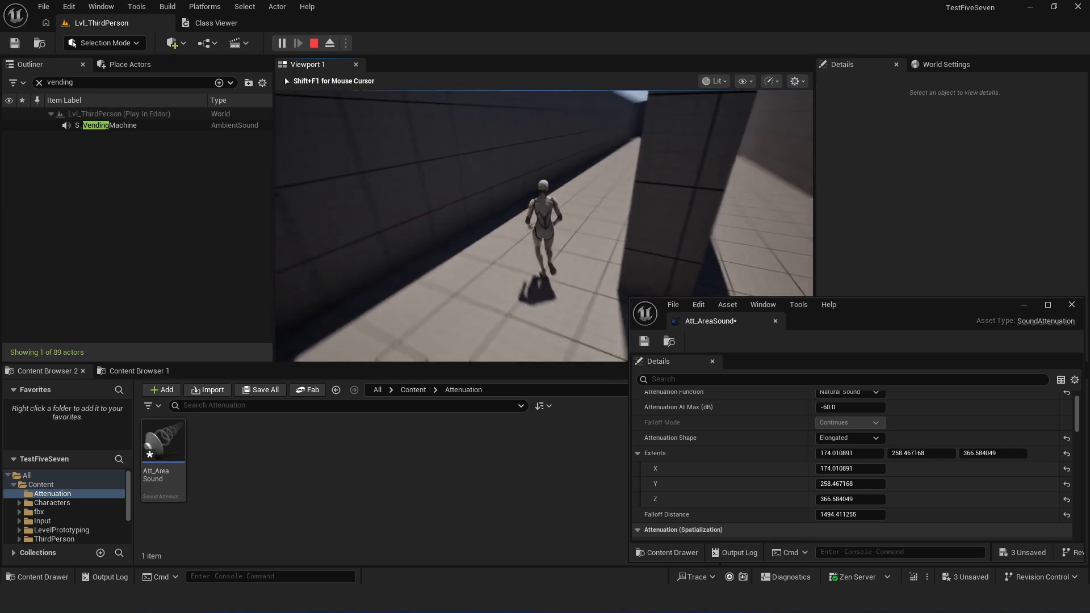
{"action": "key", "text": "w"}
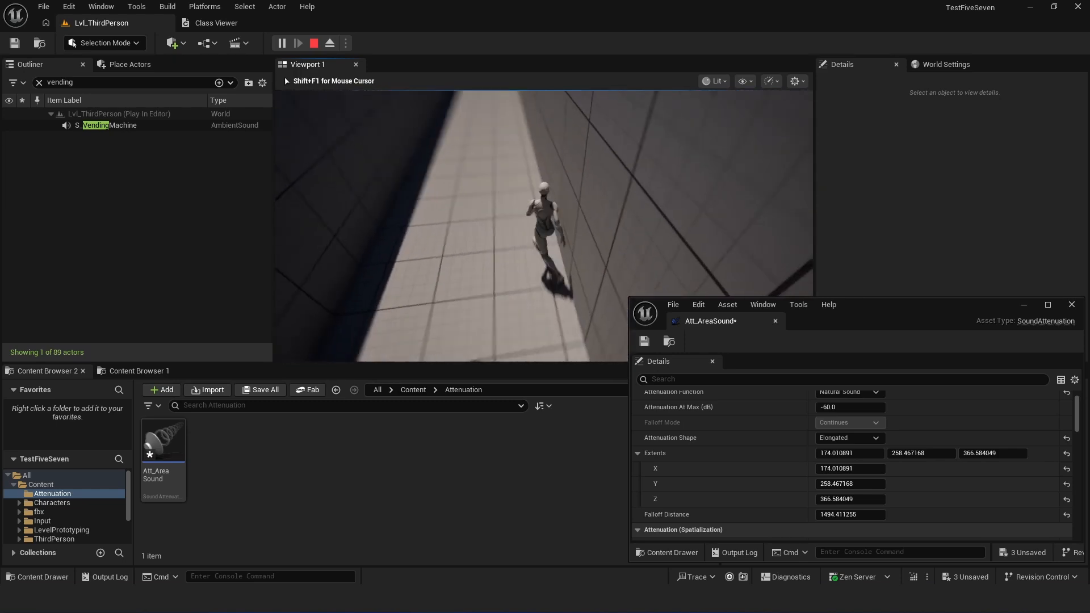
{"action": "key", "text": "w"}
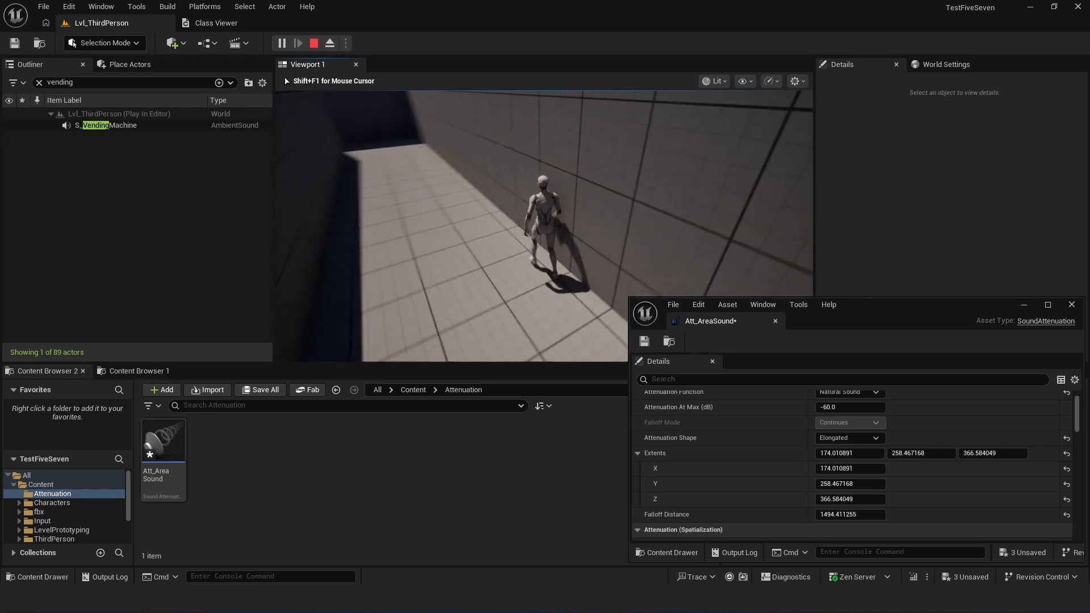
{"action": "key", "text": "w"}
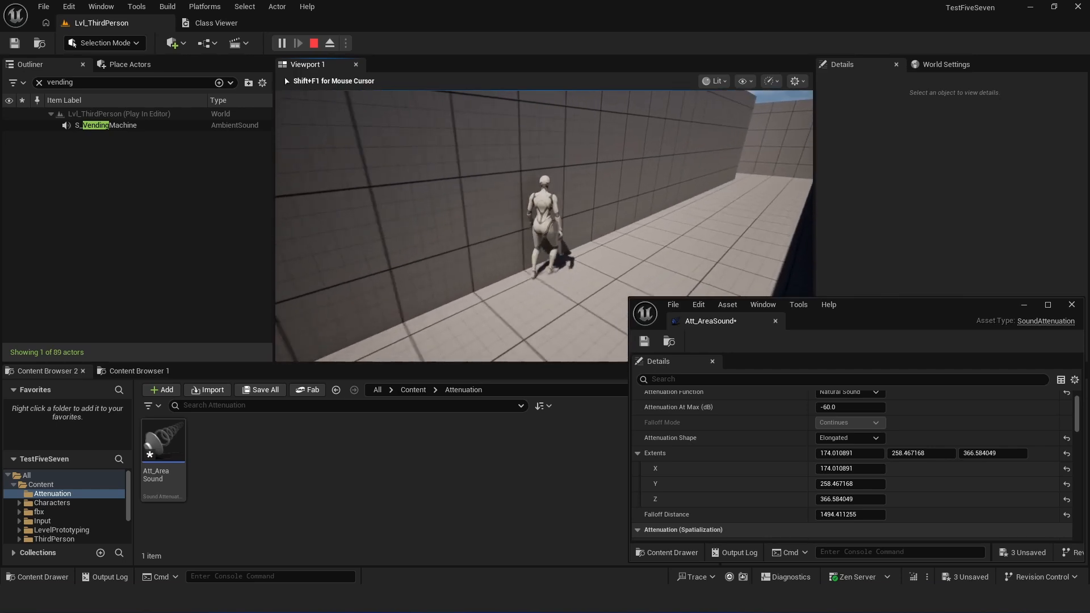
{"action": "key", "text": "w"}
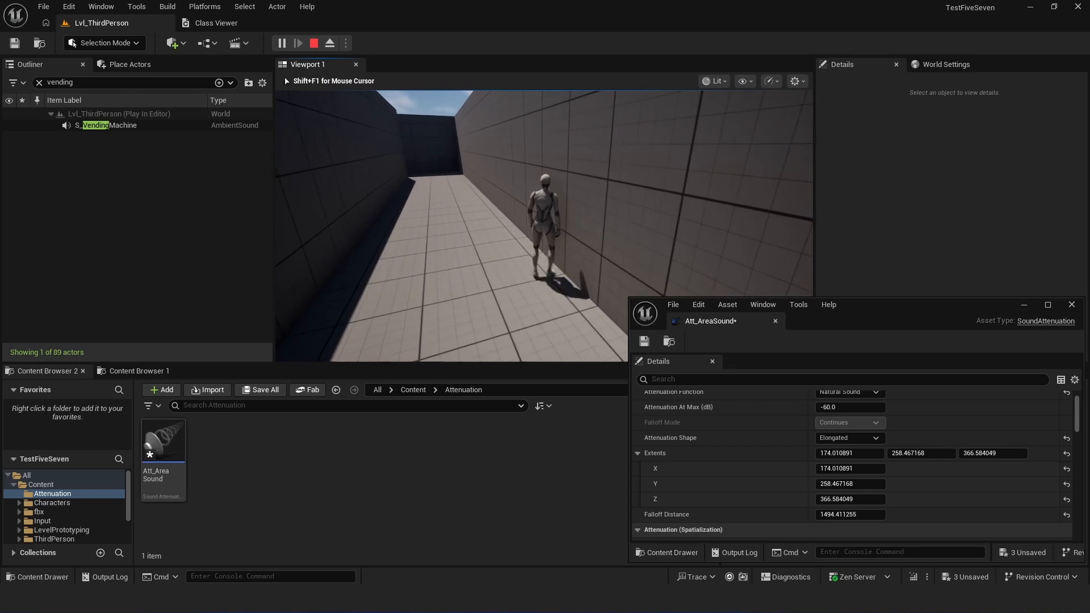
{"action": "key", "text": "w"}
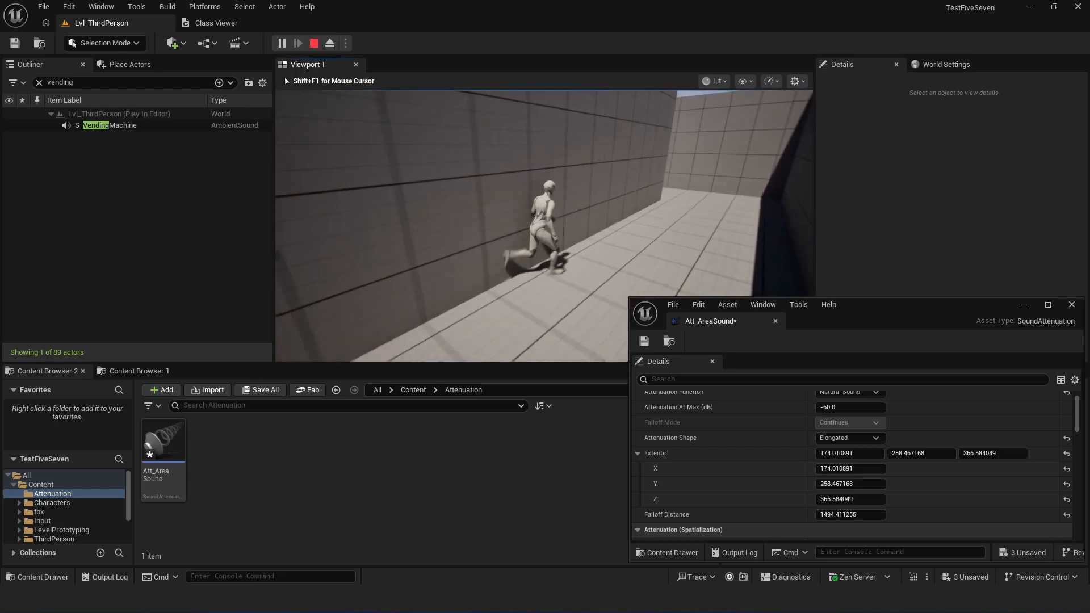
{"action": "key", "text": "Escape"}
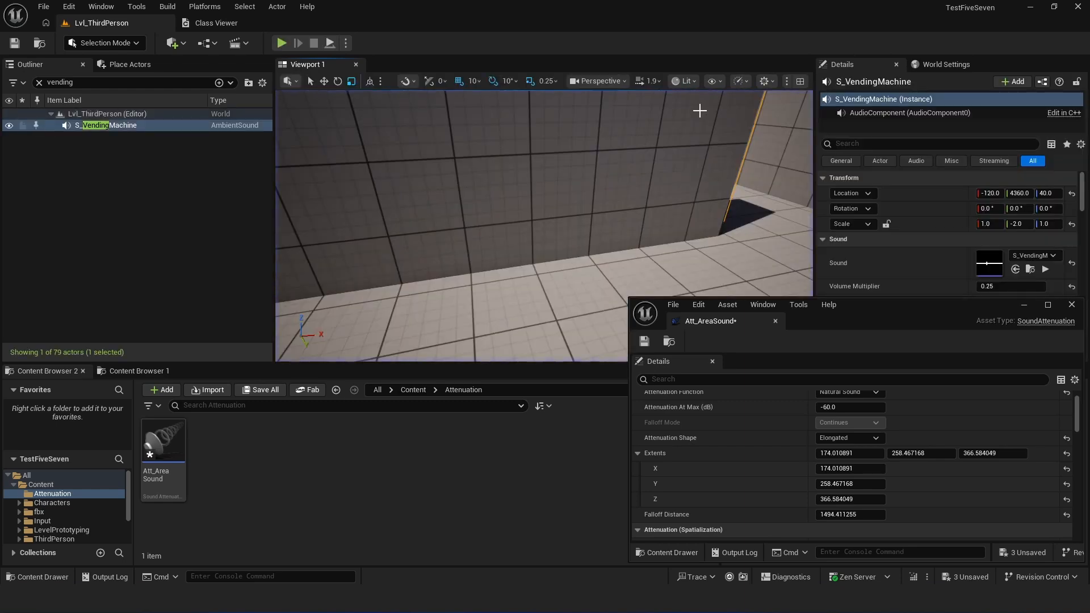
- Examine the elongated attenuation bounds of S_VendingMachine against the corridors from above
{"action": "right_click_drag", "start_coordinate": [699, 111], "coordinate": [834, 147]}
{"action": "key", "text": "s"}
{"action": "key", "text": "w"}
{"action": "key", "text": "s"}
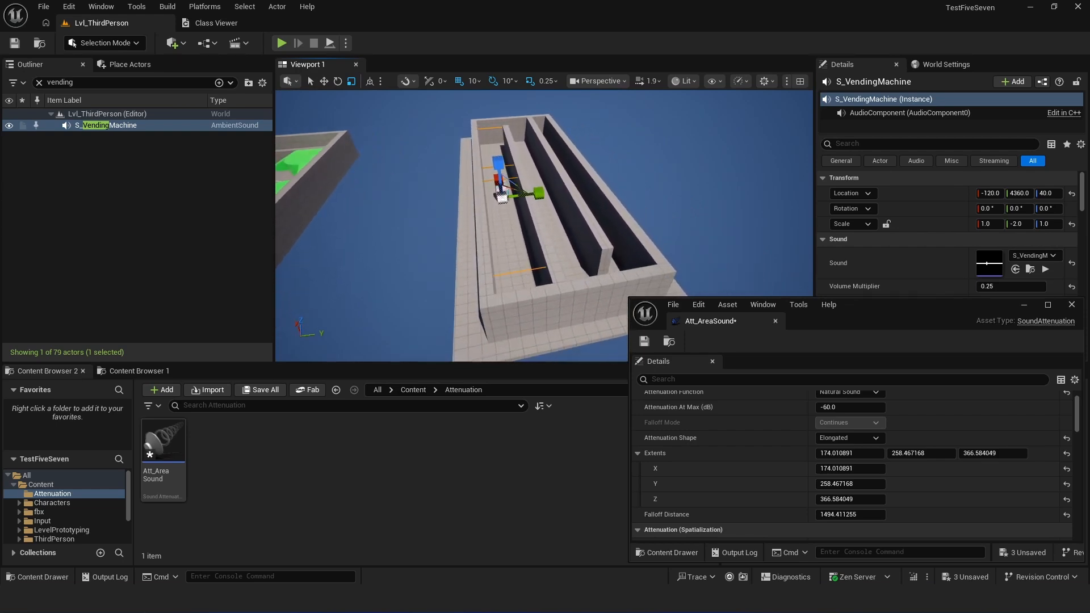
{"action": "right_click_drag", "start_coordinate": [543, 225], "coordinate": [544, 220]}
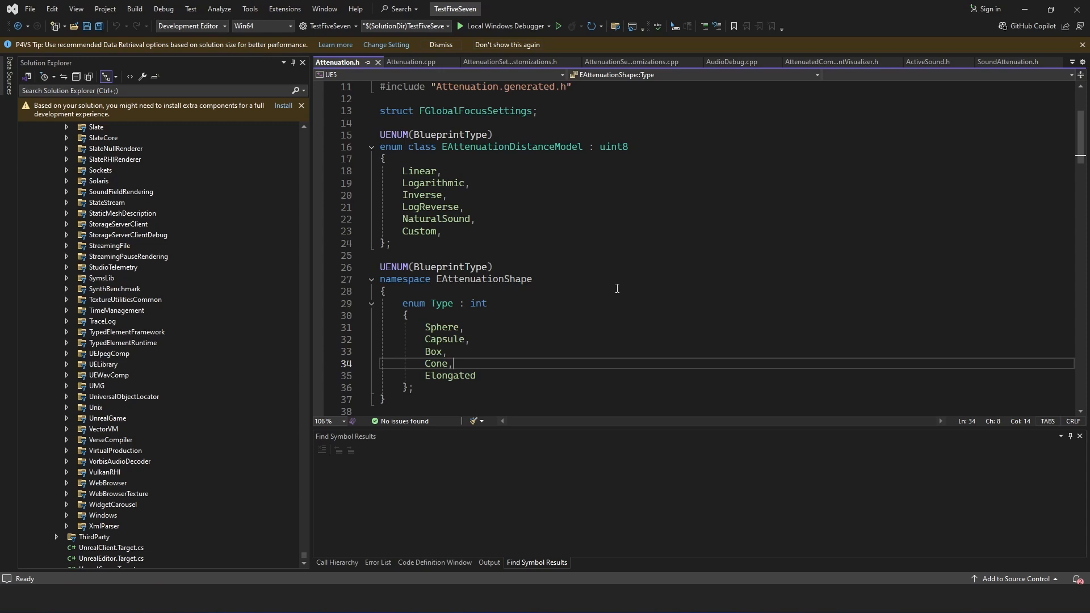
- Switch to Visual Studio and examine the EAttenuationShape entries in Attenuation.h, from Sphere to Elongated
{"action": "left_click", "coordinate": [637, 331]}
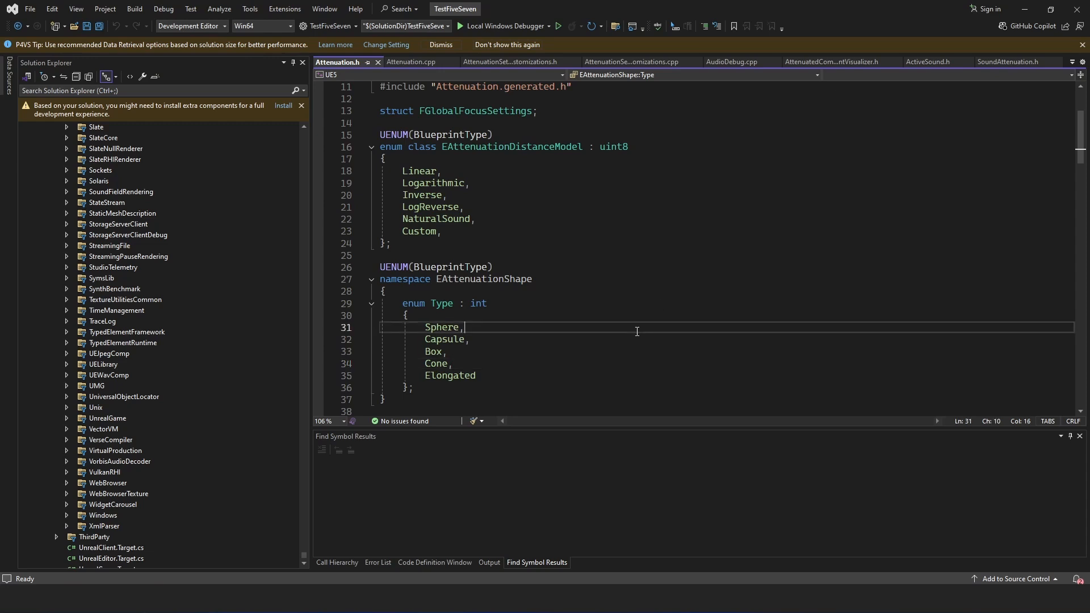
{"action": "left_click", "coordinate": [637, 352]}
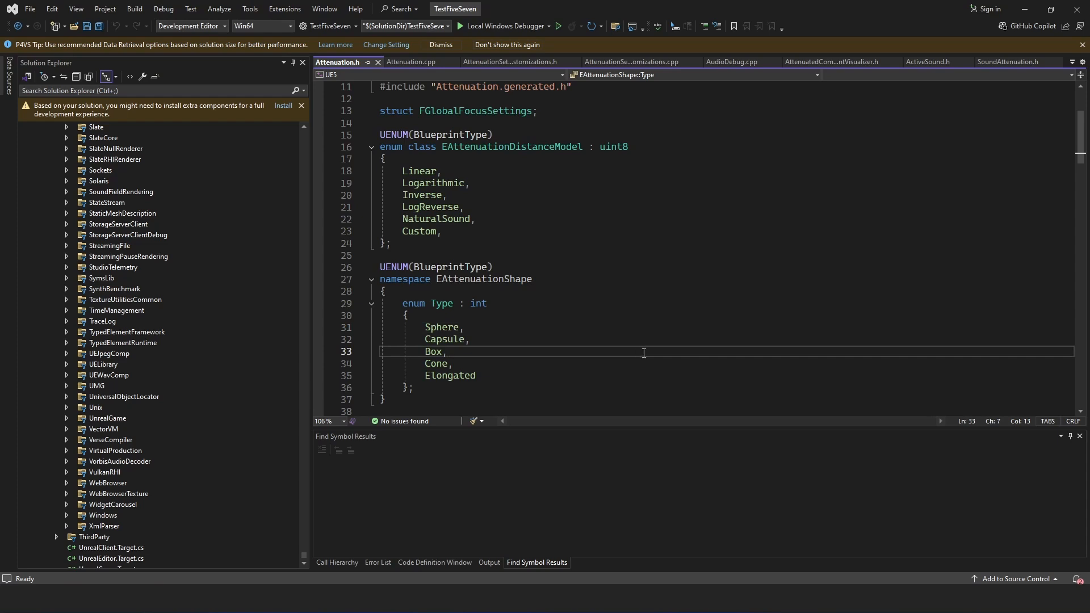
{"action": "left_click", "coordinate": [652, 374]}
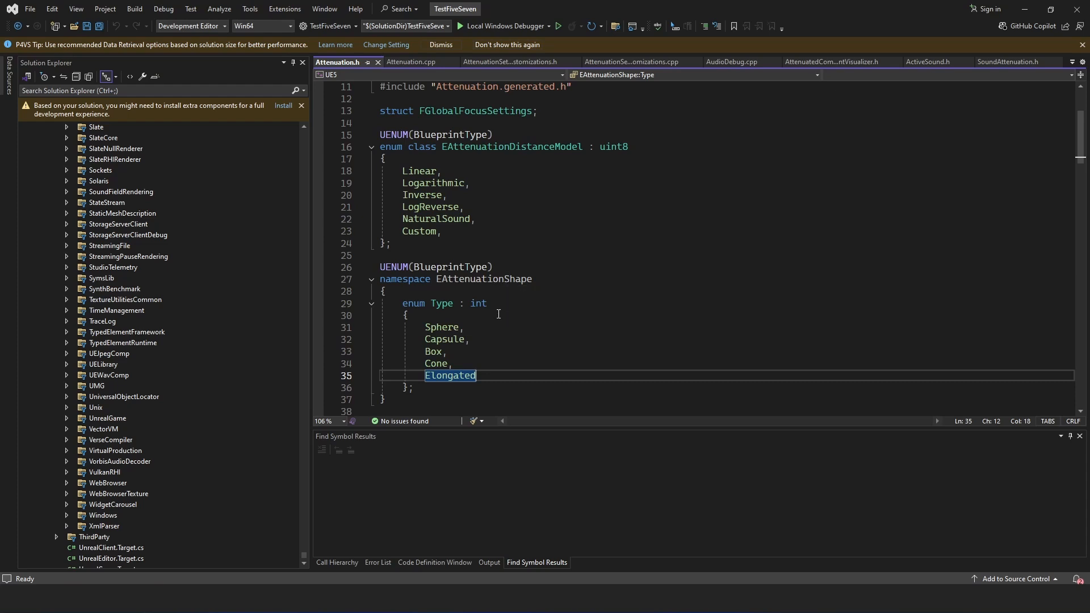
{"action": "left_click", "coordinate": [553, 352]}
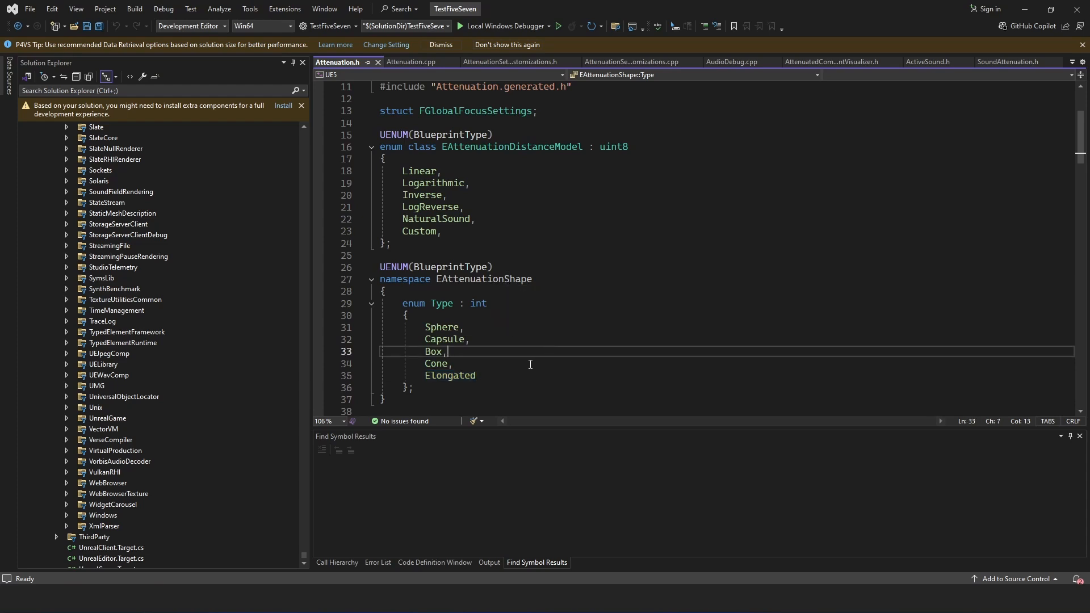
{"action": "left_click", "coordinate": [530, 364]}
{"action": "left_click", "coordinate": [545, 375]}
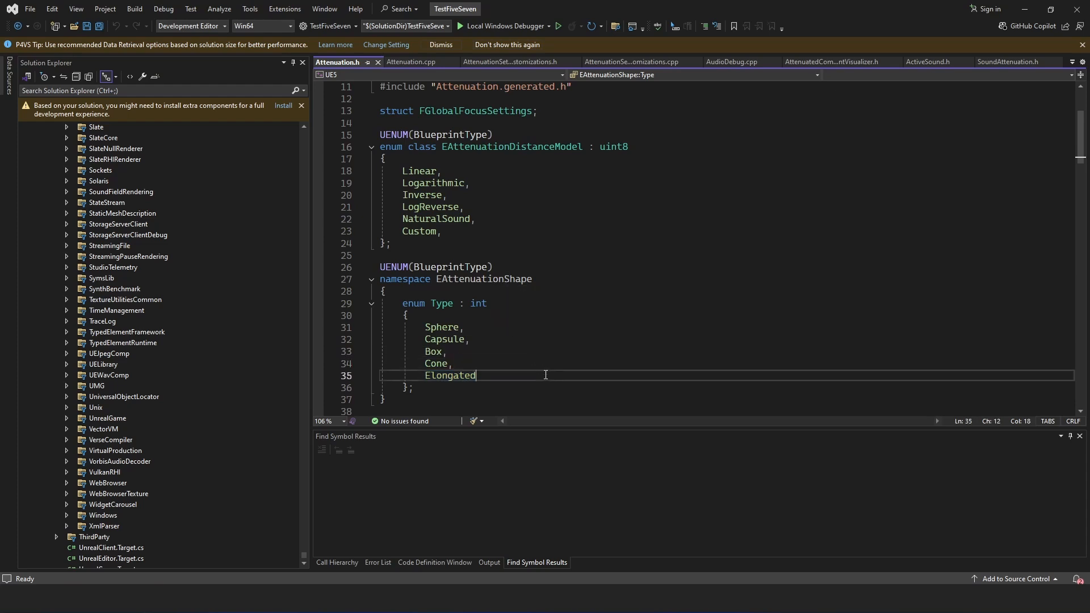
{"action": "left_click", "coordinate": [482, 356]}
{"action": "left_click_drag", "start_coordinate": [495, 377], "coordinate": [465, 376]}
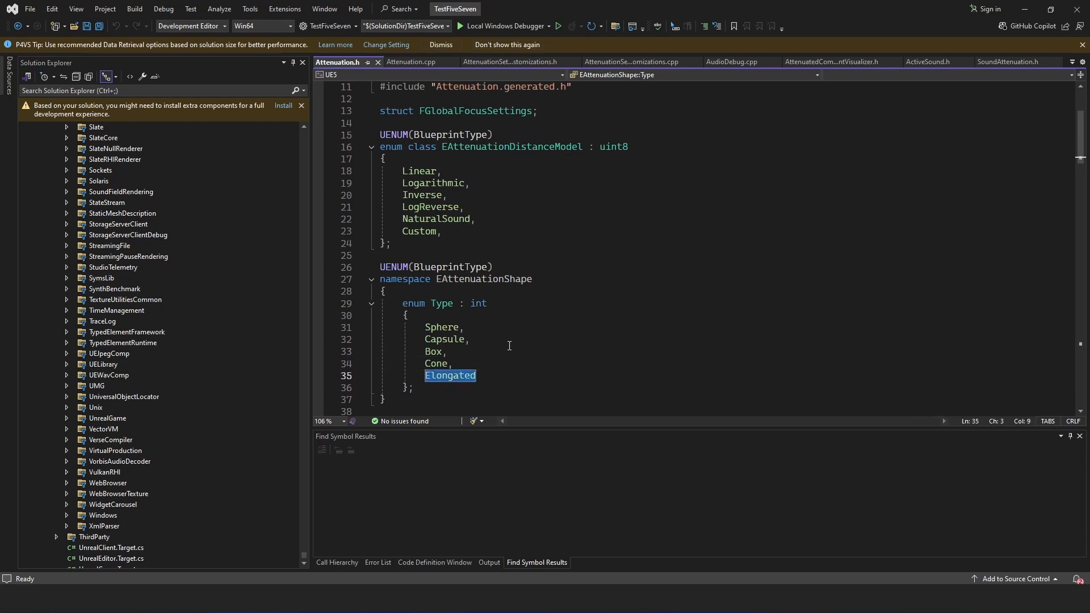
{"action": "left_click", "coordinate": [528, 352]}
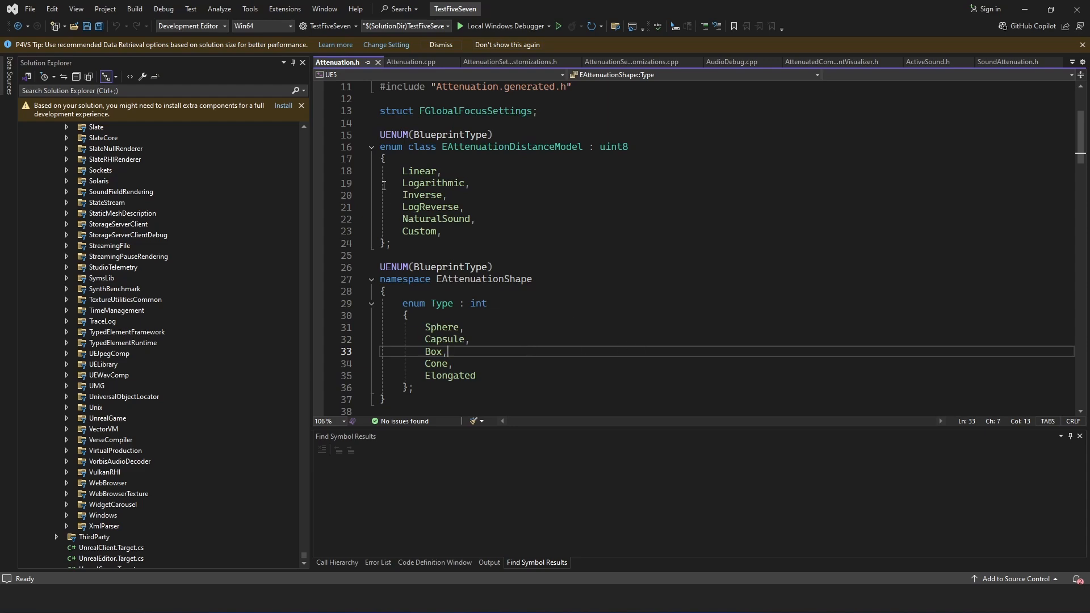
- Find the AttenuationEvalElongated call in Attenuation.cpp and examine how the Evaluate function's switch handles each attenuation shape
{"action": "left_click", "coordinate": [415, 60]}
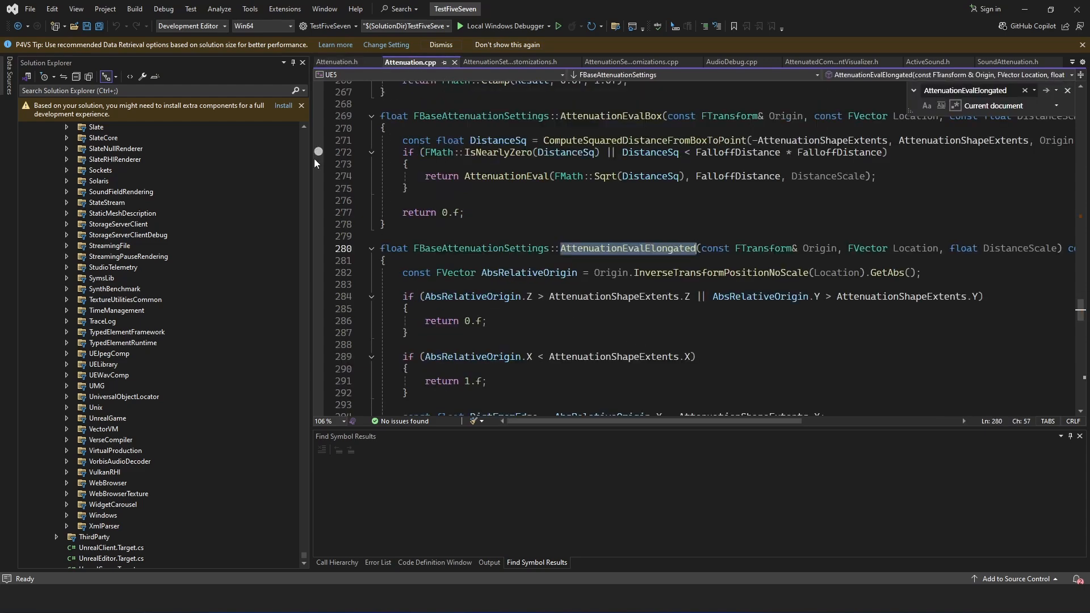
{"action": "left_click", "coordinate": [728, 370]}
{"action": "left_click", "coordinate": [1045, 91]}
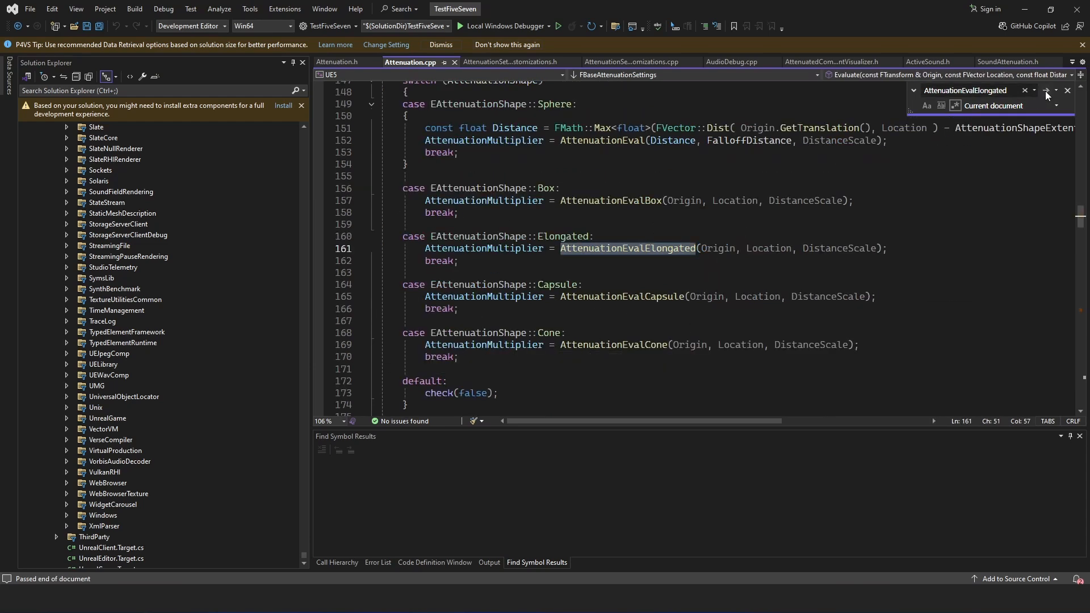
{"action": "left_click", "coordinate": [923, 337]}
{"action": "scroll", "coordinate": [924, 337], "scroll_direction": "up", "scroll_amount": 5}
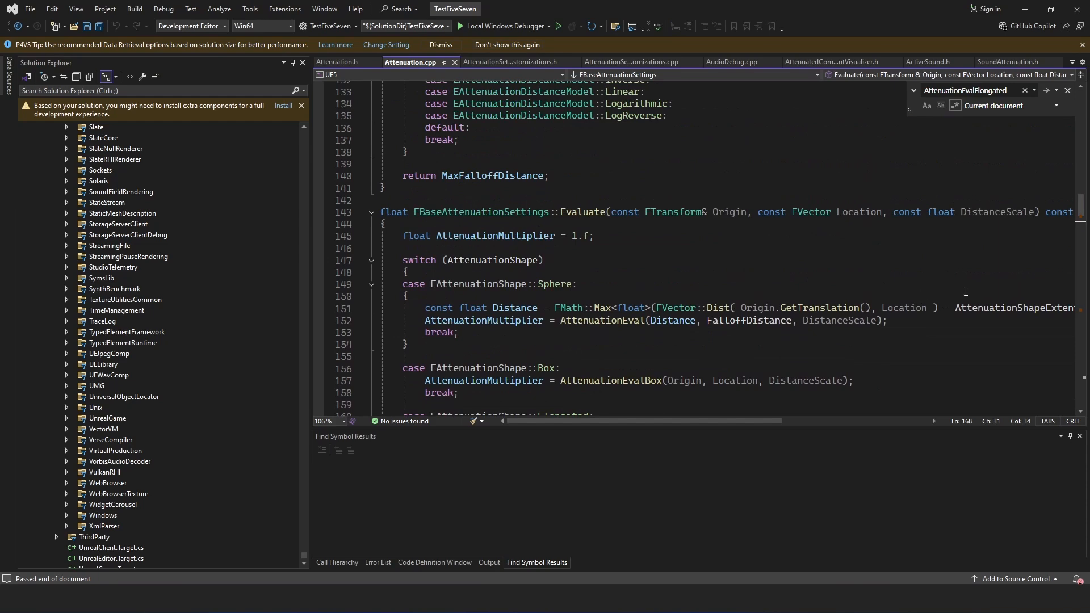
{"action": "scroll", "coordinate": [794, 261], "scroll_direction": "down", "scroll_amount": 1}
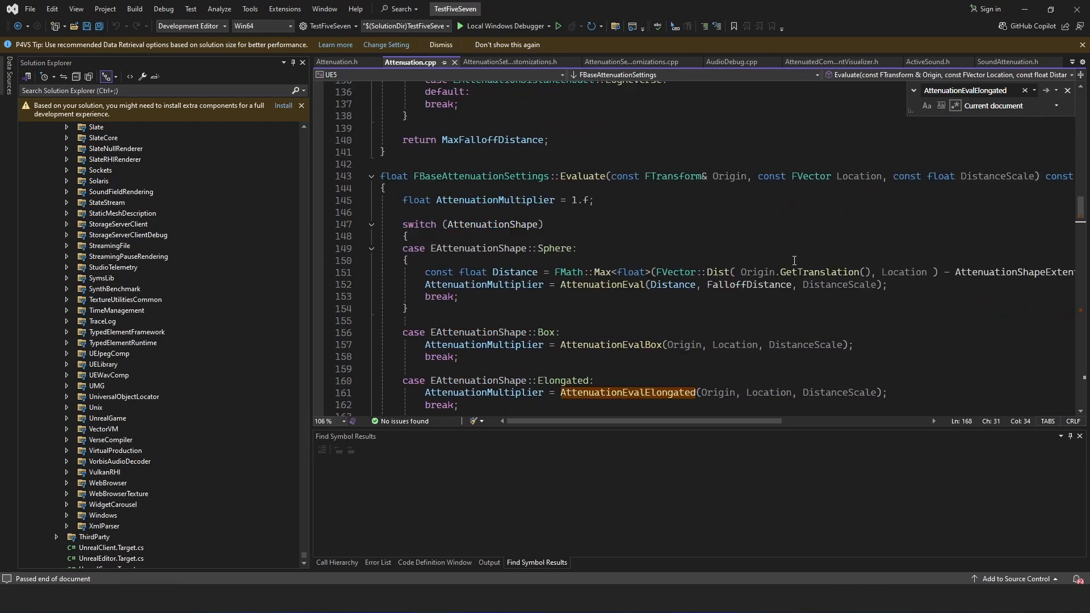
{"action": "scroll", "coordinate": [575, 230], "scroll_direction": "down", "scroll_amount": 3}
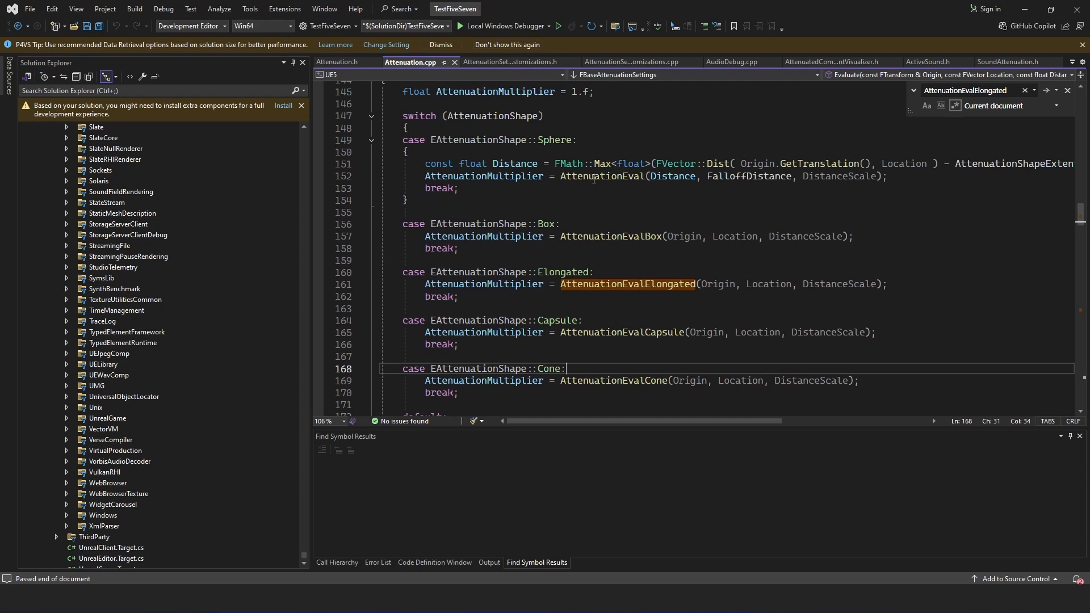
{"action": "mouse_move", "coordinate": [582, 160]}
{"action": "mouse_move", "coordinate": [558, 137]}
{"action": "mouse_move", "coordinate": [566, 283]}
- Go to the AttenuationEvalElongated definition and examine its extent checks and falloff calculation
{"action": "left_click", "coordinate": [1048, 92]}
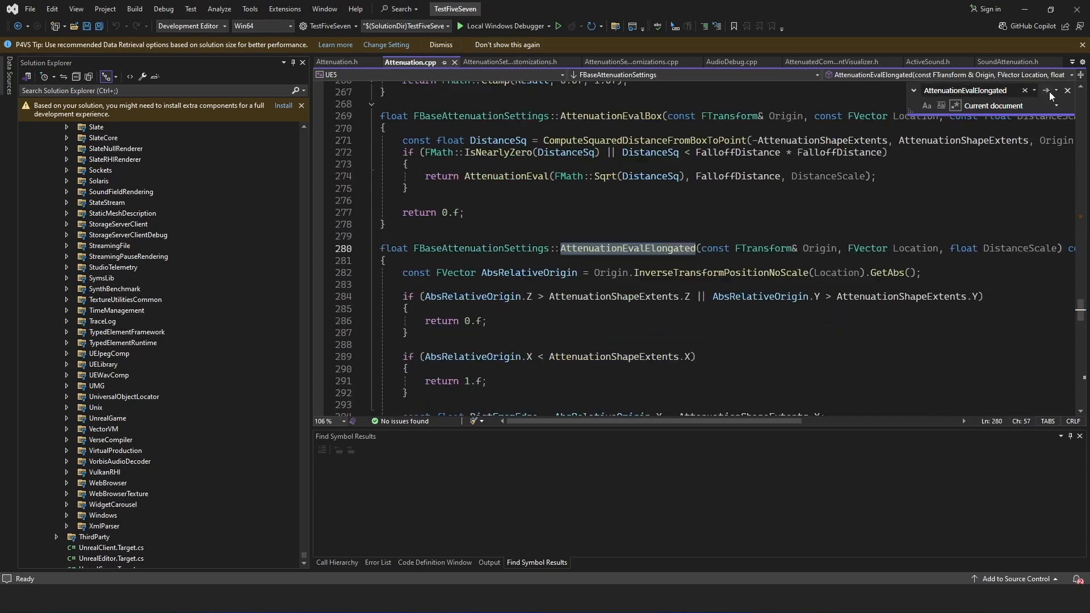
{"action": "left_click", "coordinate": [807, 345]}
{"action": "scroll", "coordinate": [807, 310], "scroll_direction": "down", "scroll_amount": 1}
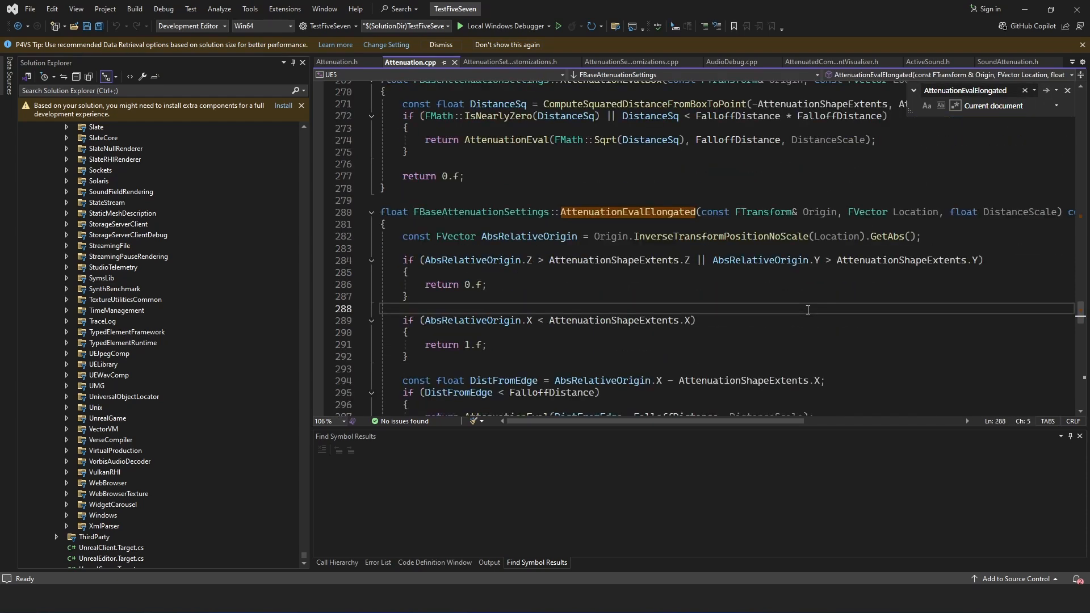
{"action": "scroll", "coordinate": [808, 310], "scroll_direction": "down", "scroll_amount": 2}
{"action": "scroll", "coordinate": [810, 311], "scroll_direction": "up", "scroll_amount": 1}
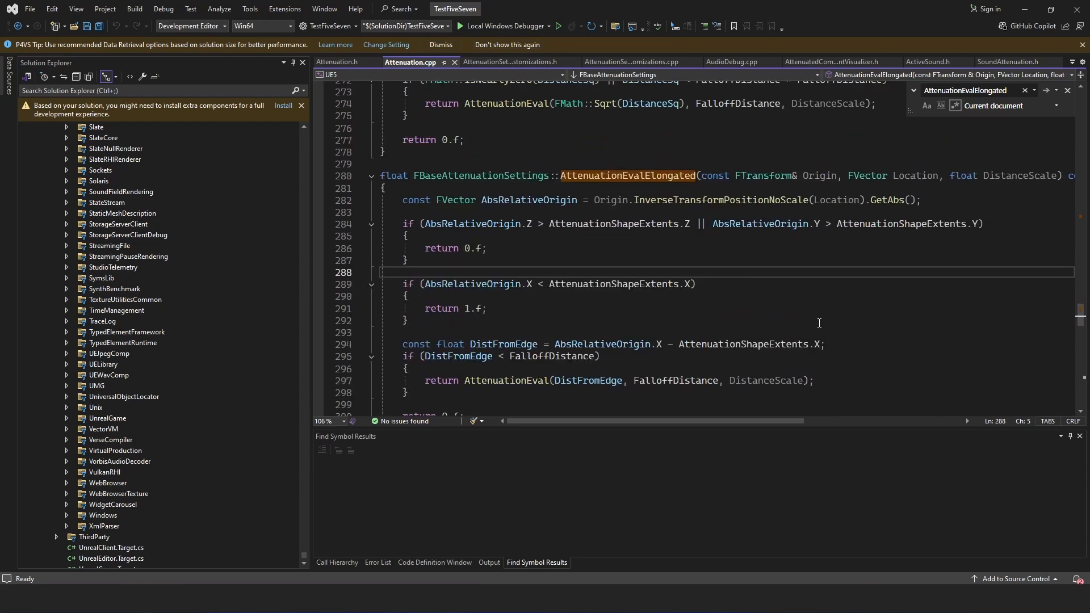
{"action": "left_click", "coordinate": [839, 333]}
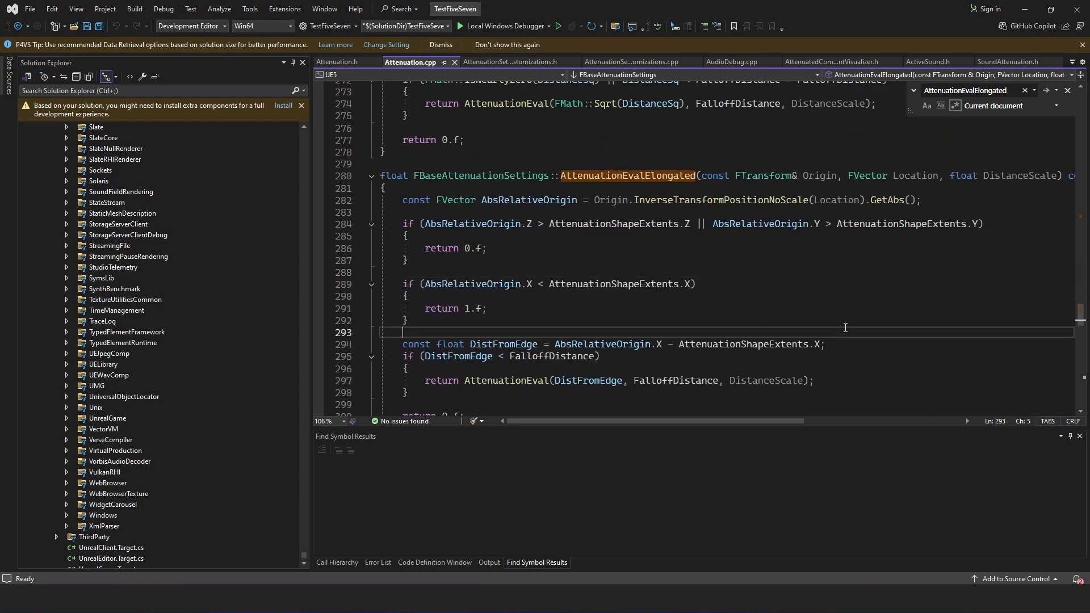
{"action": "scroll", "coordinate": [844, 327], "scroll_direction": "down", "scroll_amount": 1}
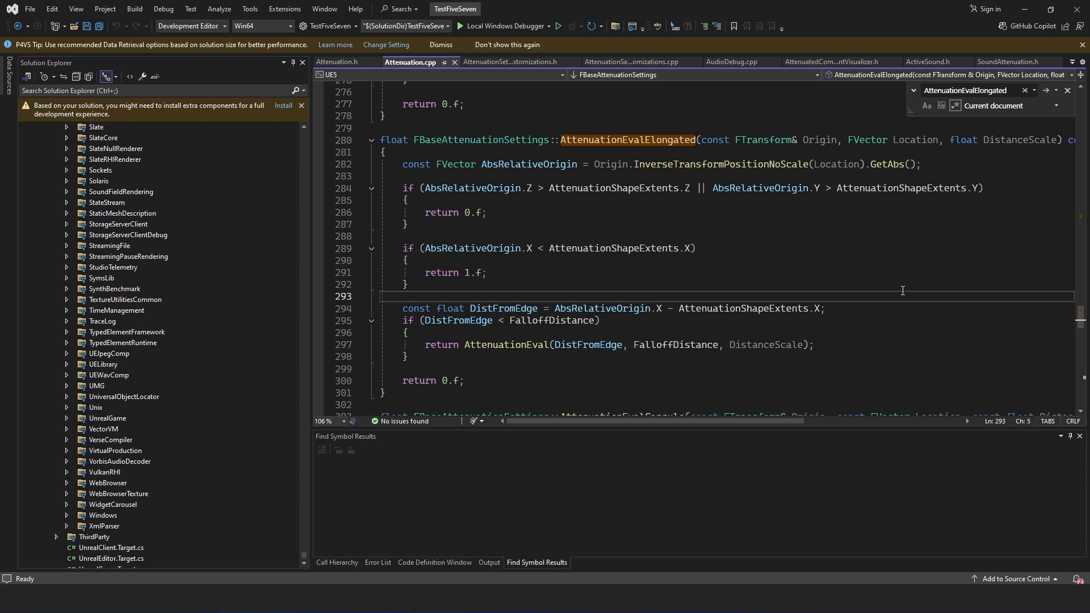
- Open AttenuationSettingsCustomizations.cpp and examine the AttenuationExtentsHandle property with its IsBoxOrElongatedSelected visibility condition
{"action": "left_click", "coordinate": [341, 62]}
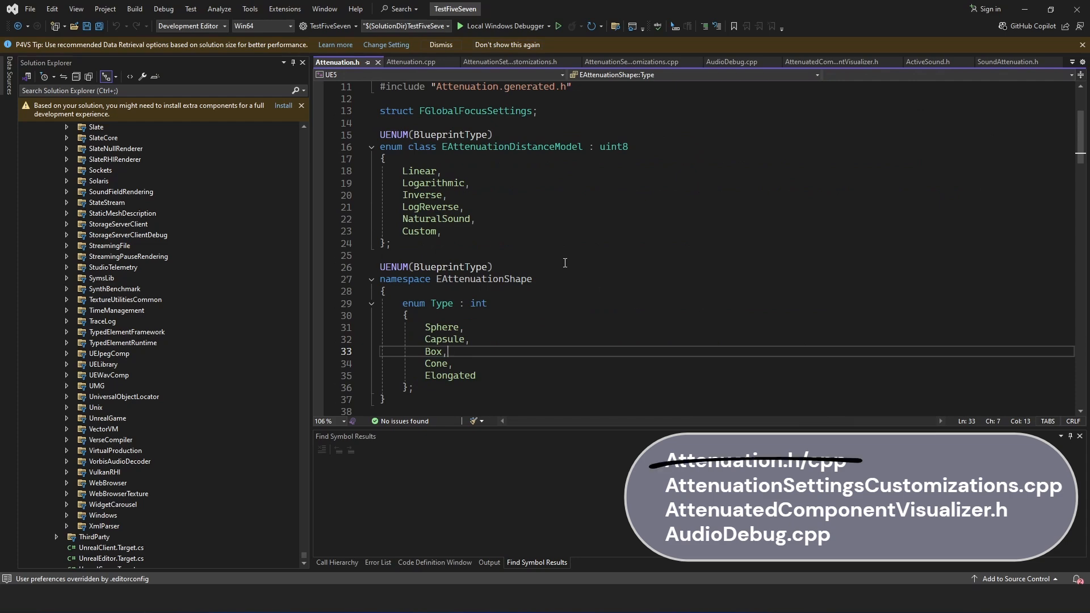
{"action": "left_click", "coordinate": [639, 61]}
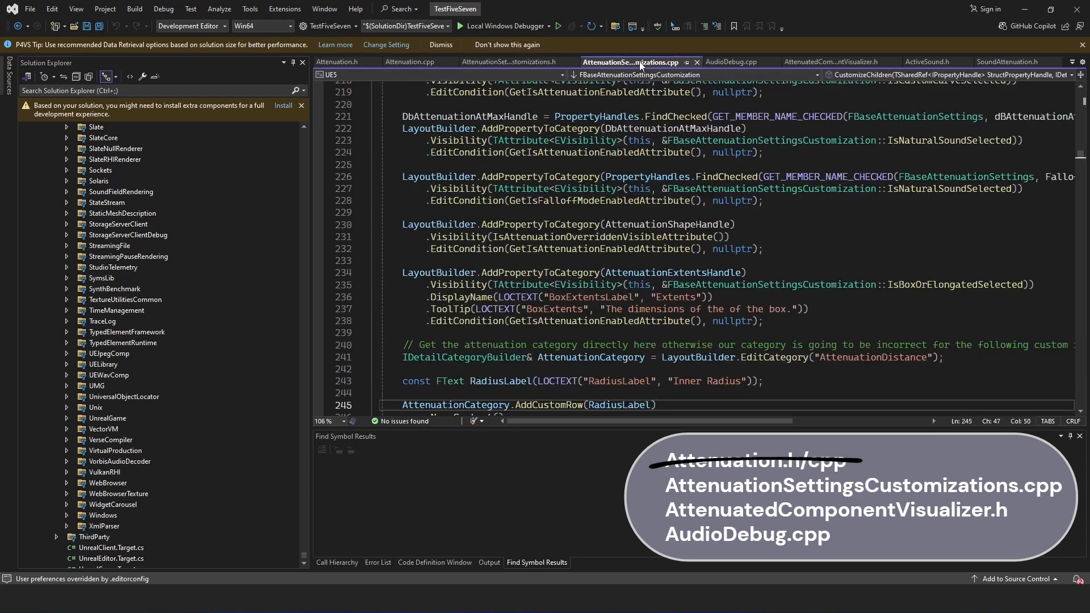
{"action": "left_click", "coordinate": [786, 277]}
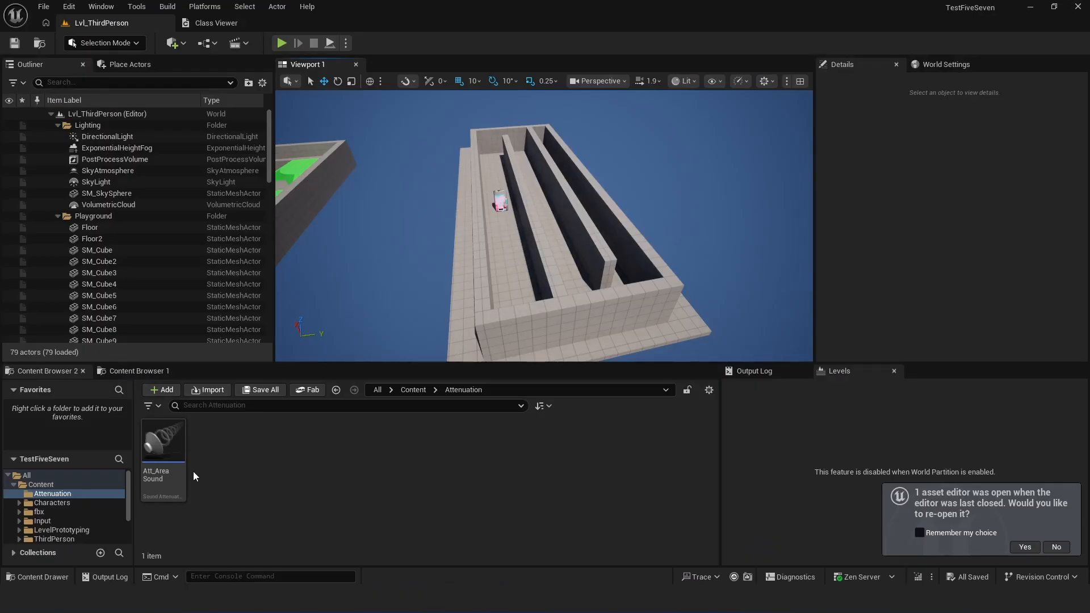
- Switch to Unreal Editor, open Att_AreaSound, and set its Attenuation Shape to Capsule and back to Elongated to compare the size properties
{"action": "left_click", "coordinate": [178, 474]}
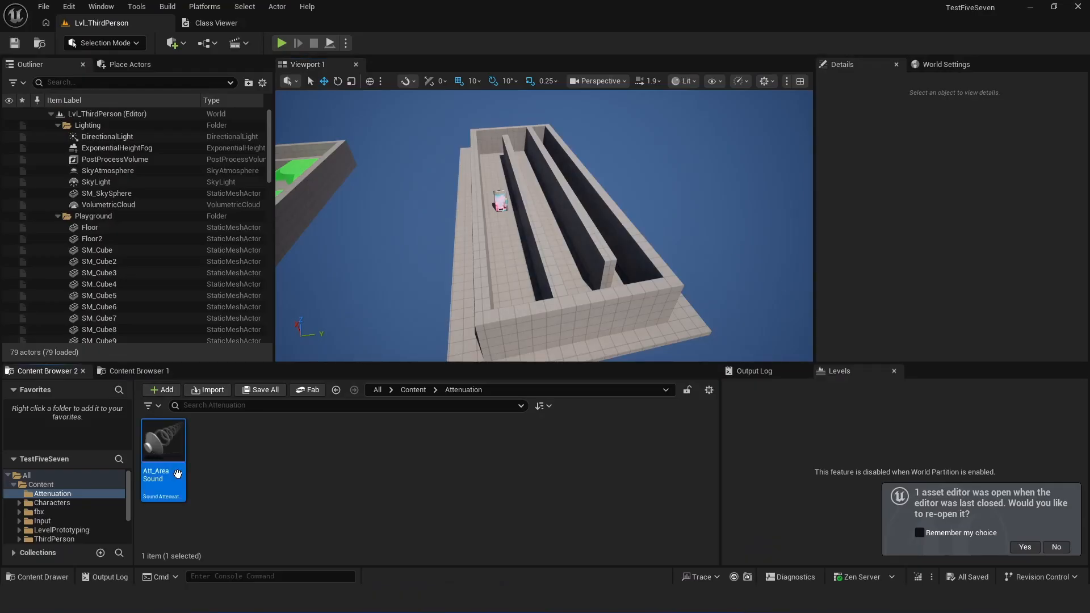
{"action": "left_click_drag", "start_coordinate": [635, 24], "coordinate": [530, 24]}
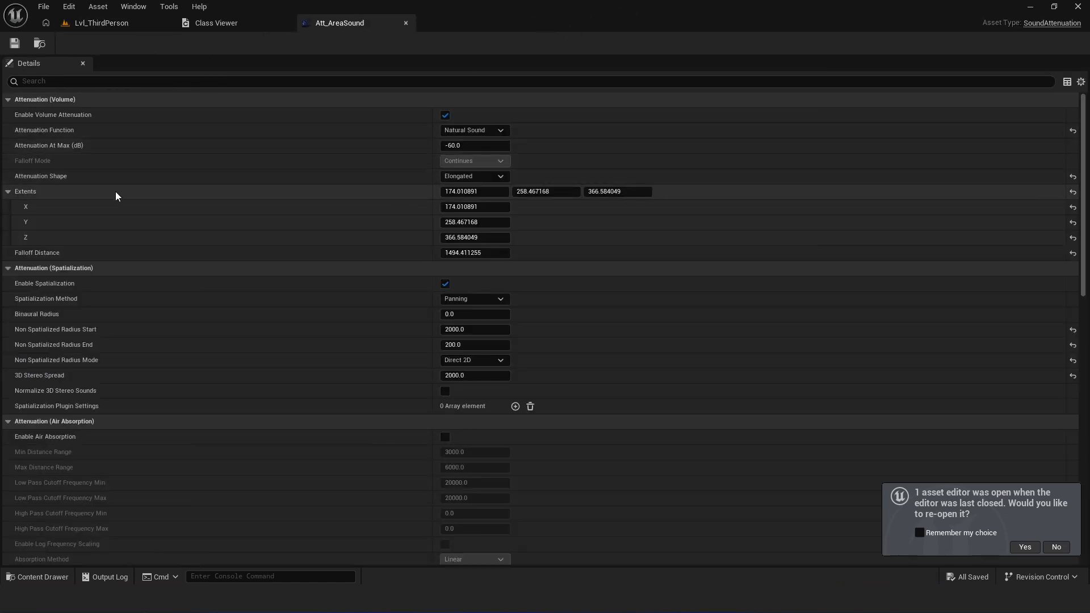
{"action": "left_click", "coordinate": [477, 178]}
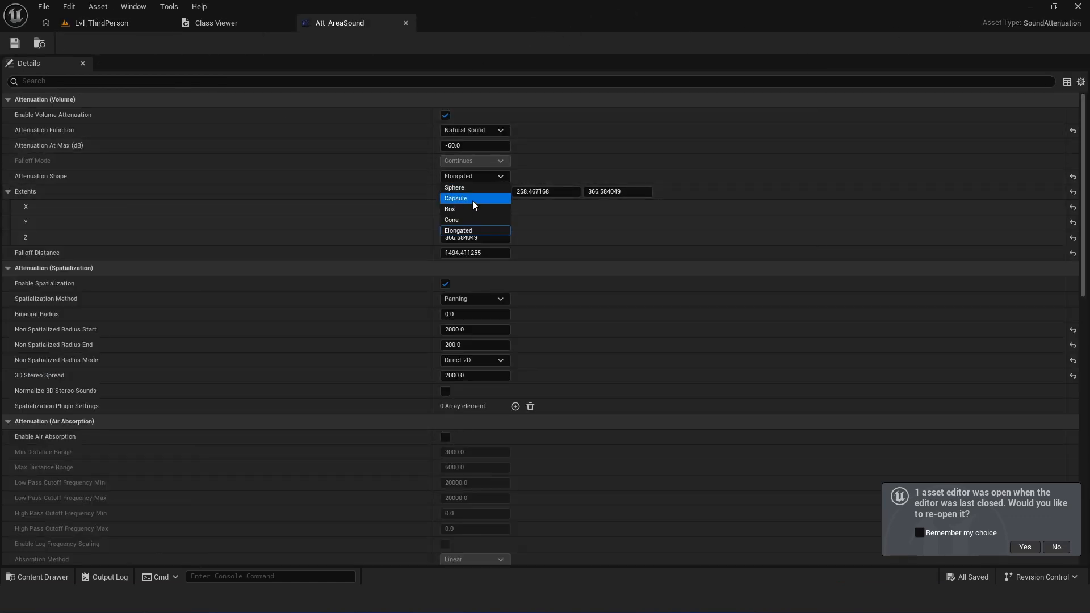
{"action": "left_click", "coordinate": [475, 199]}
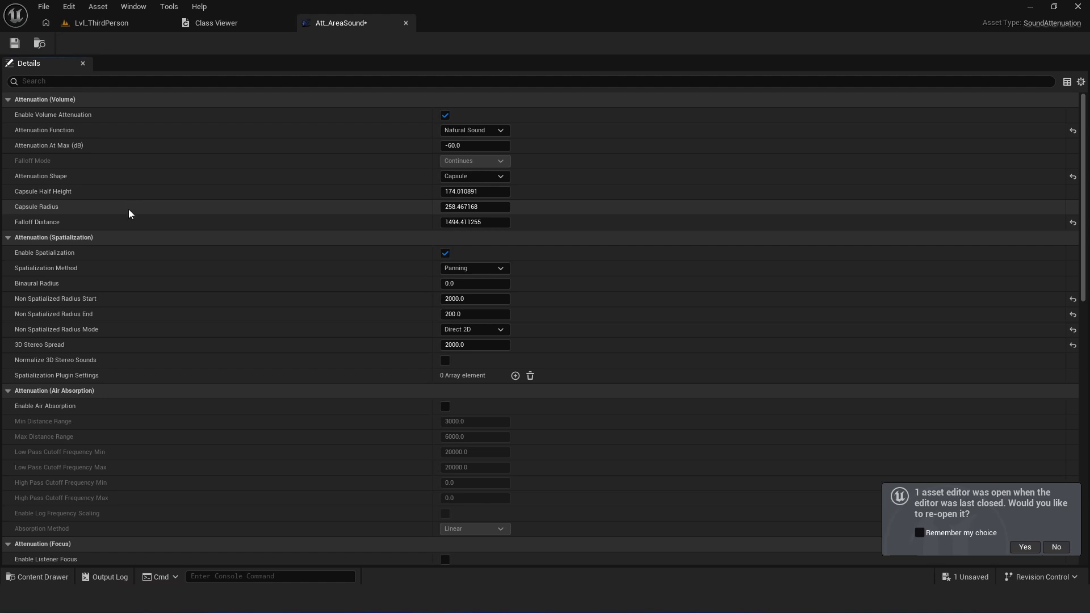
{"action": "left_click", "coordinate": [465, 177]}
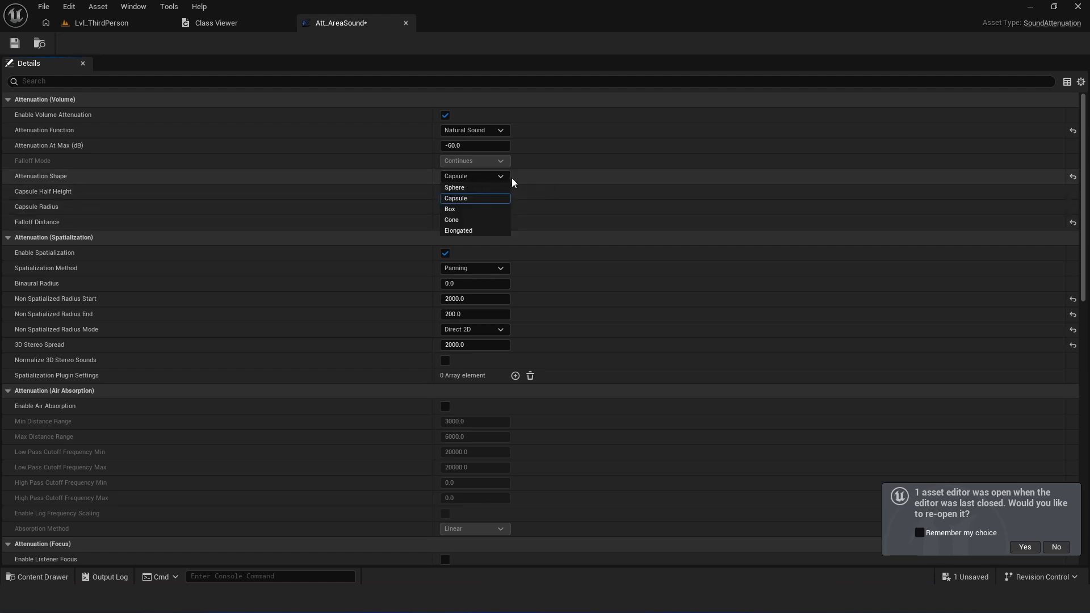
{"action": "left_click", "coordinate": [479, 231]}
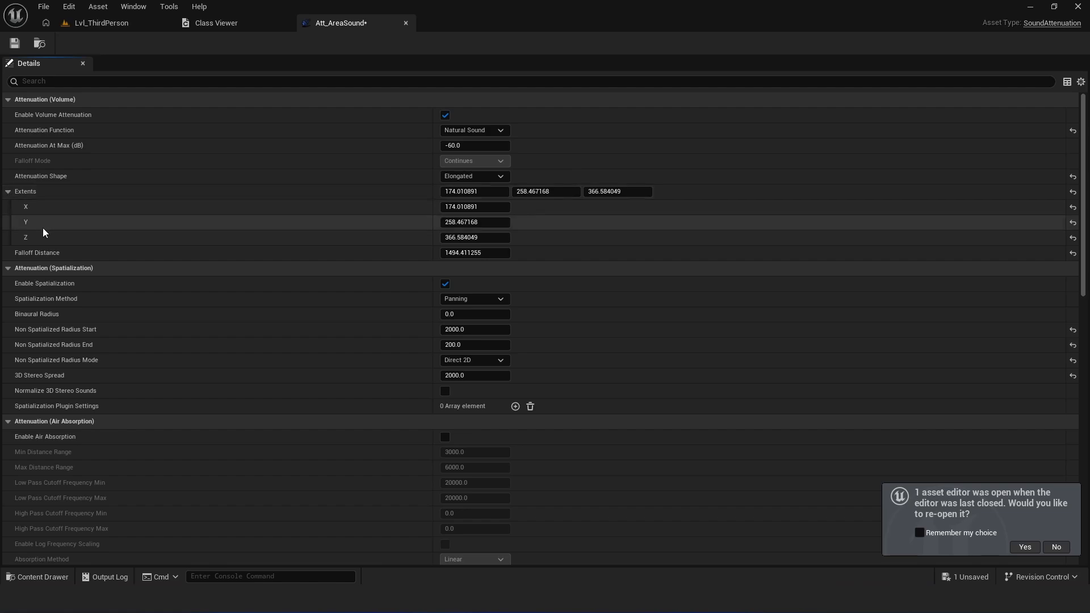
- Switch to Visual Studio and examine the IsBoxOrElongatedSelected visibility condition on the AttenuationExtentsHandle property
{"action": "left_click_drag", "start_coordinate": [730, 8], "coordinate": [1089, 28]}
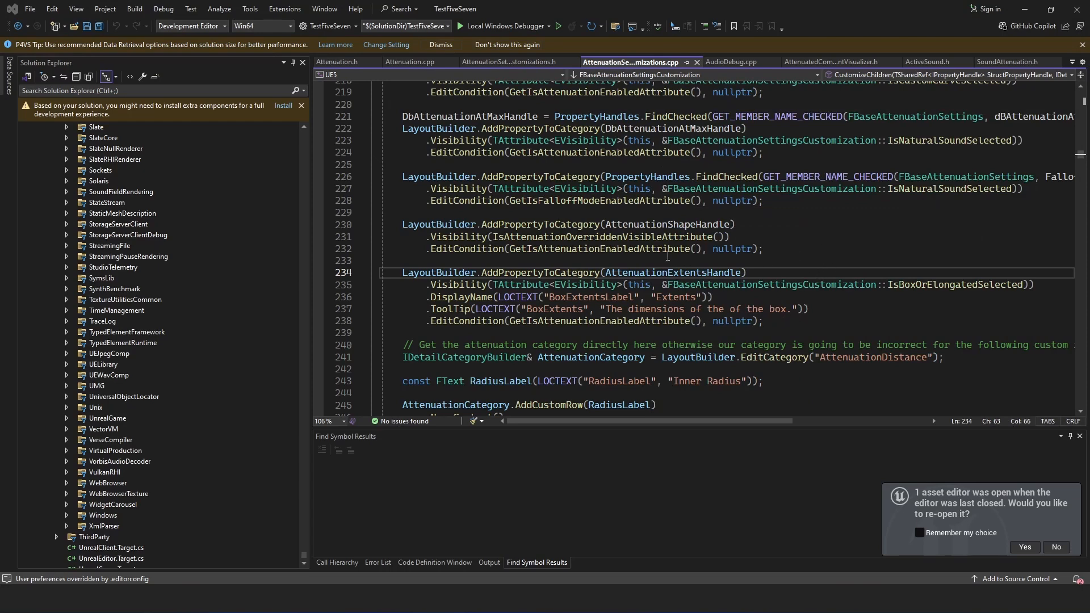
{"action": "left_click", "coordinate": [913, 326]}
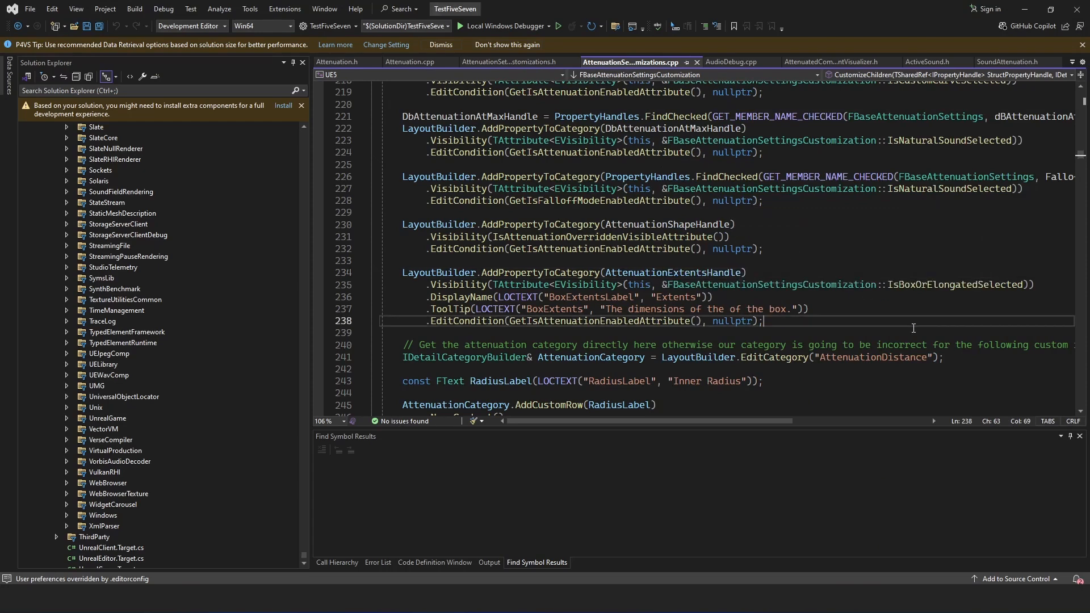
{"action": "mouse_move", "coordinate": [449, 288]}
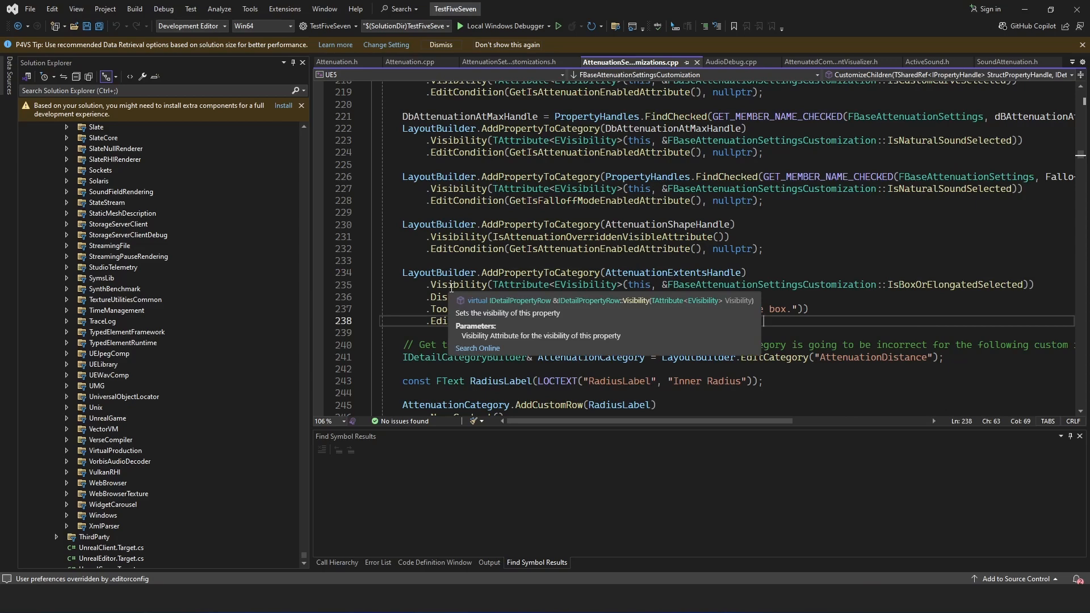
{"action": "mouse_move", "coordinate": [952, 286]}
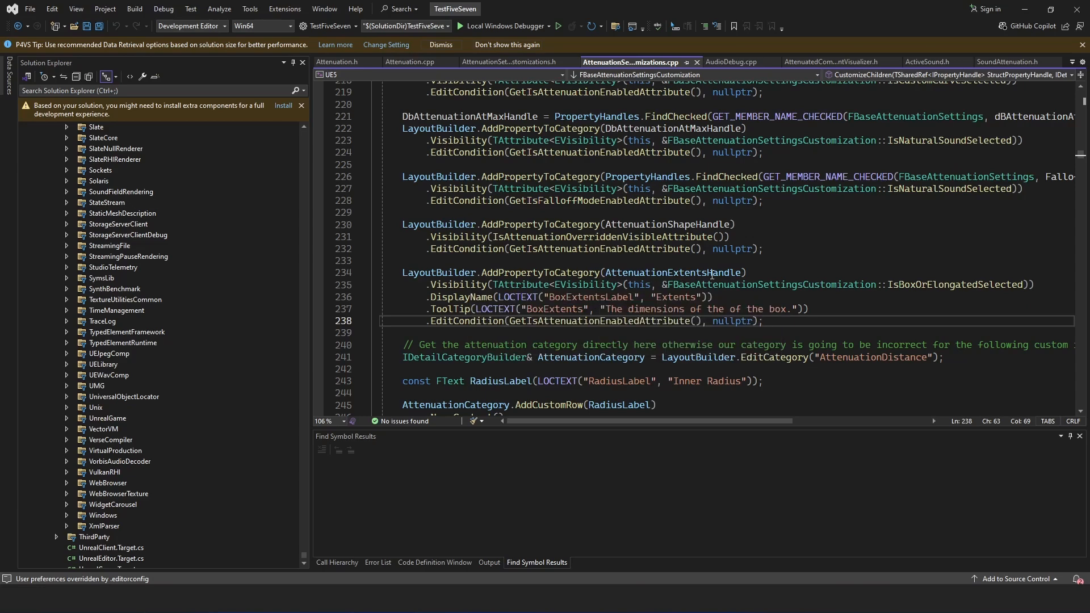
{"action": "left_click", "coordinate": [882, 301]}
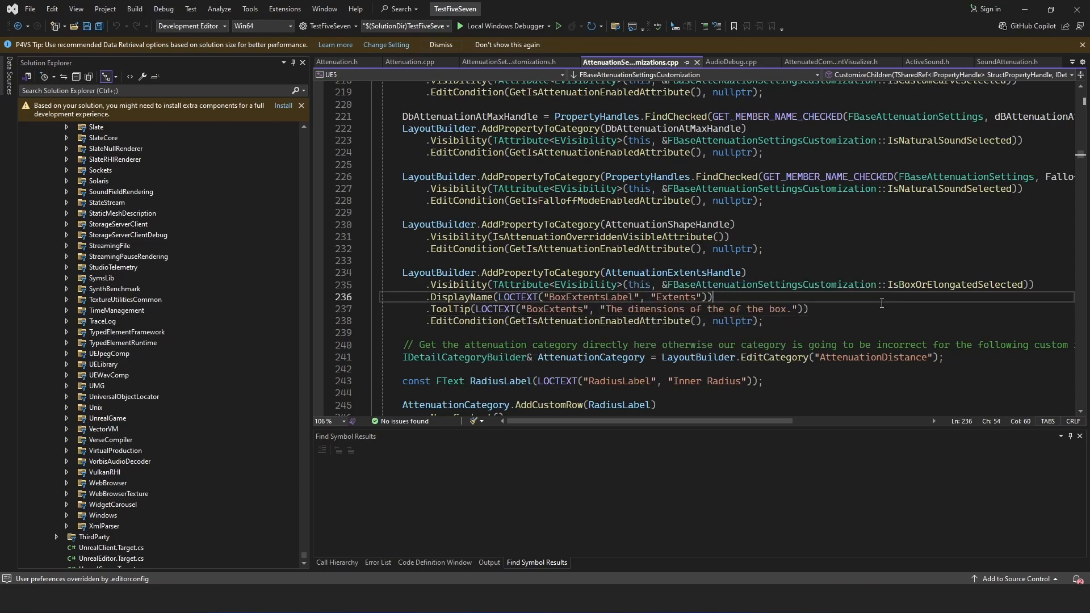
{"action": "double_click", "coordinate": [936, 285]}
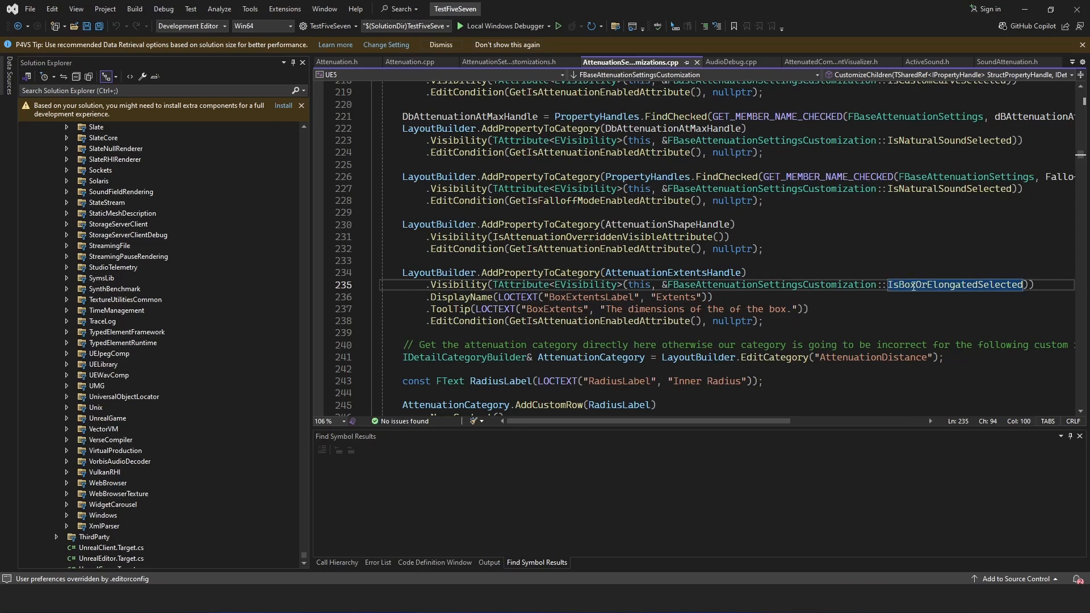
{"action": "mouse_move", "coordinate": [912, 286]}
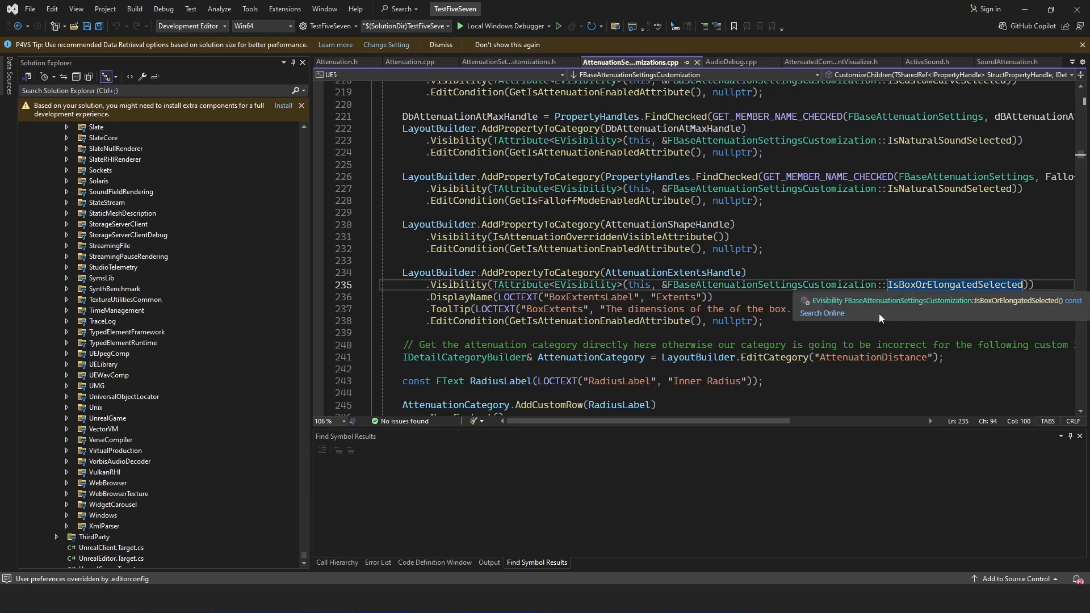
{"action": "left_click", "coordinate": [906, 312]}
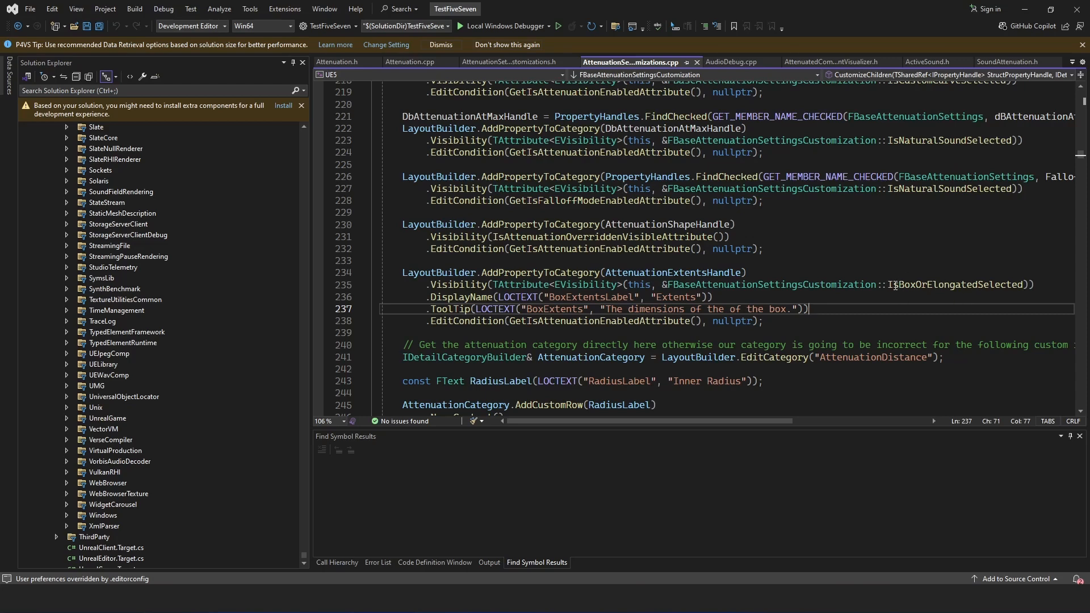
- Find the IsBoxOrElongatedSelected definition in the current document and examine its attenuation shape check
{"action": "left_click", "coordinate": [944, 286]}
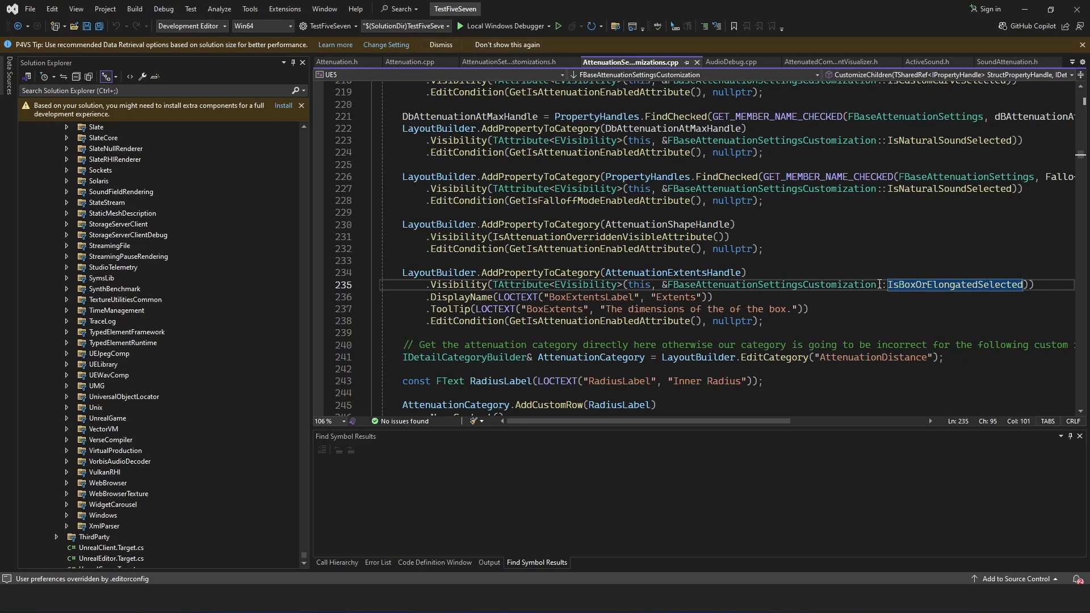
{"action": "key", "text": "ctrl+f"}
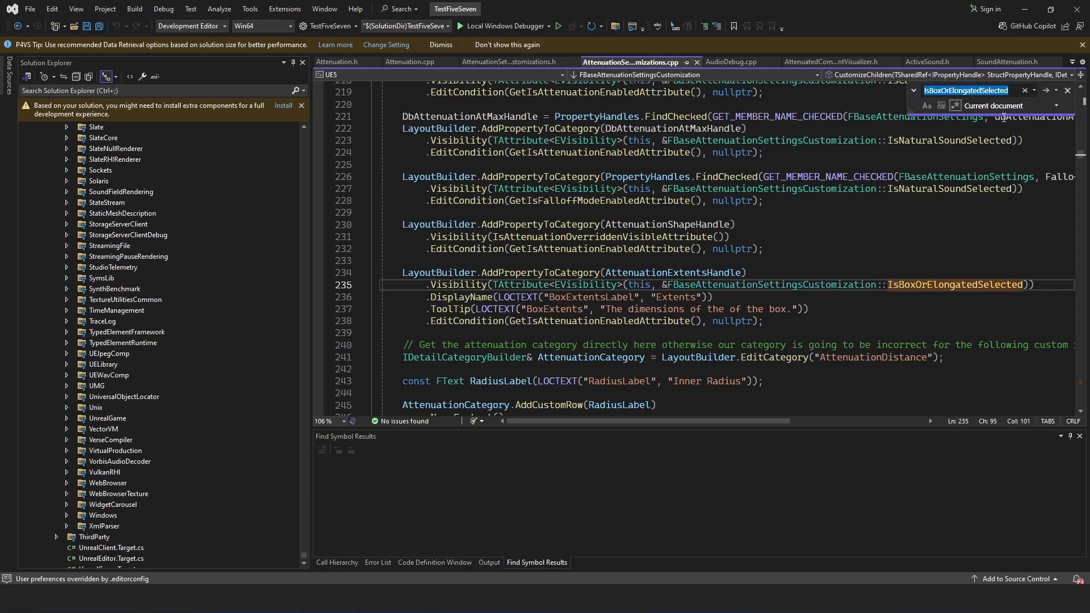
{"action": "left_click", "coordinate": [1046, 91]}
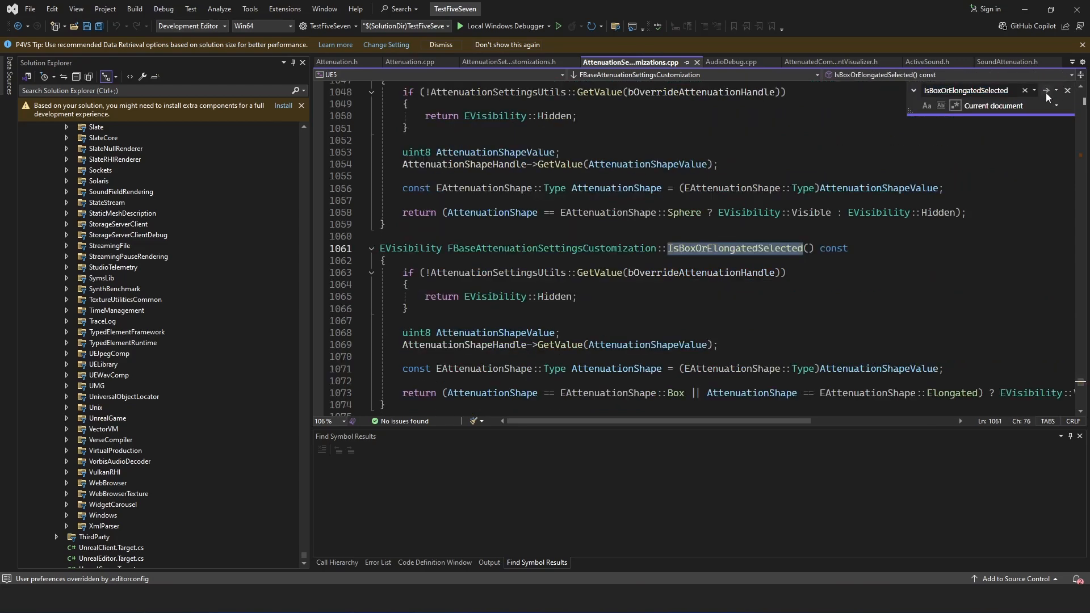
{"action": "left_click", "coordinate": [810, 308]}
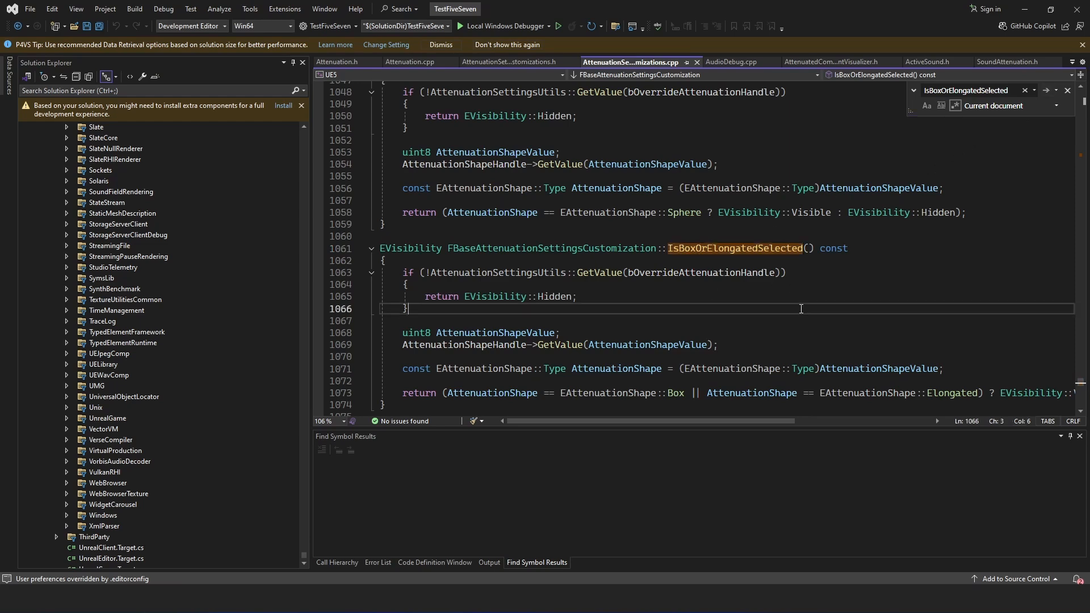
{"action": "scroll", "coordinate": [761, 273], "scroll_direction": "down", "scroll_amount": 1}
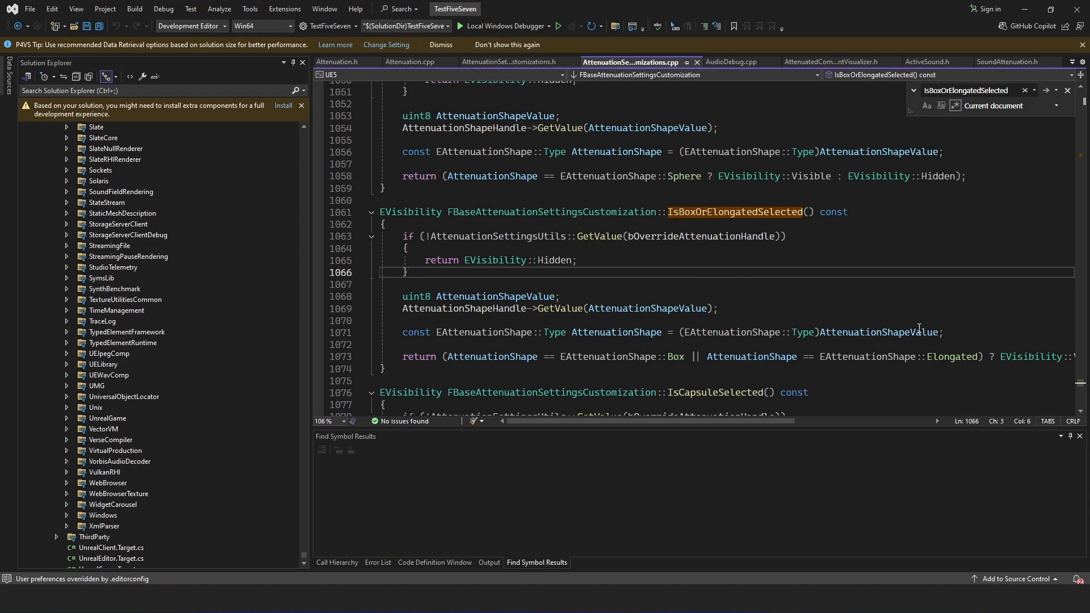
{"action": "left_click", "coordinate": [890, 241]}
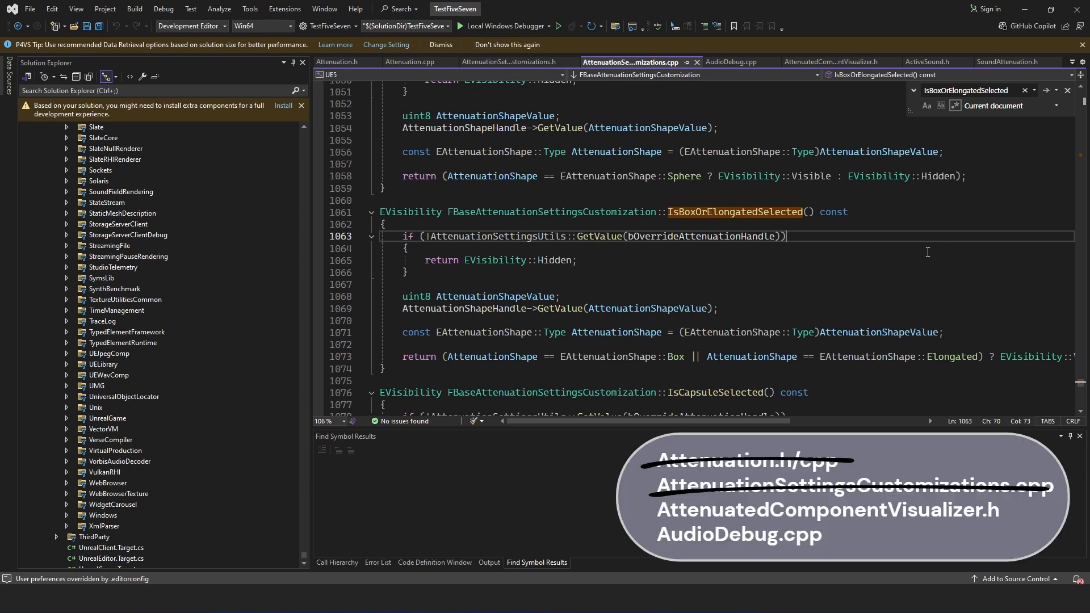
- Open AttenuatedComponentVisualizer.h and examine how the Elongated case draws its inner box and falloff box
{"action": "left_click", "coordinate": [848, 63]}
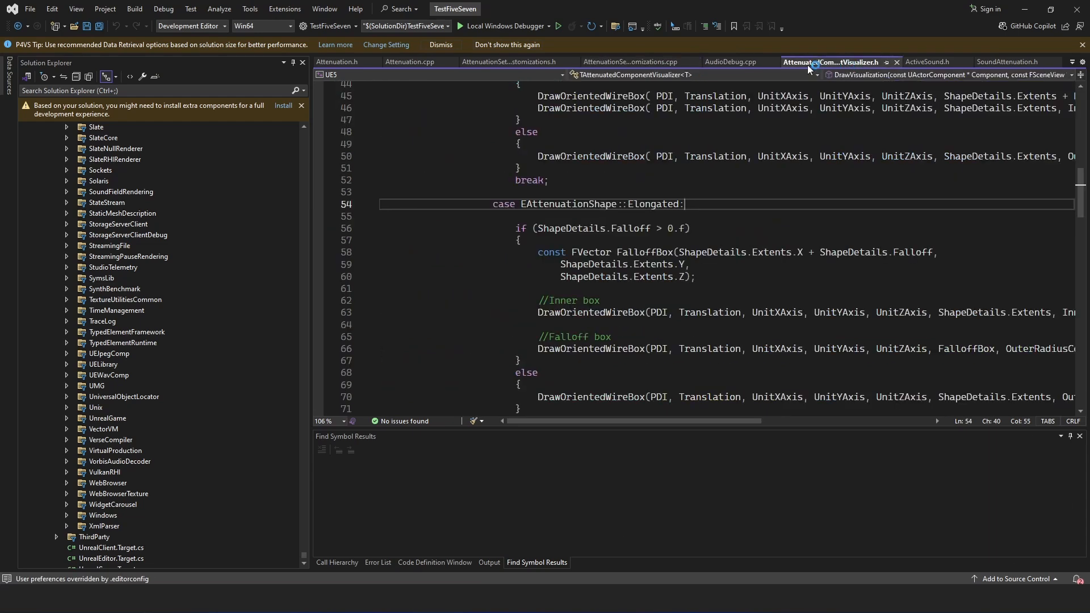
{"action": "left_click", "coordinate": [802, 299]}
{"action": "scroll", "coordinate": [801, 302], "scroll_direction": "up", "scroll_amount": 1}
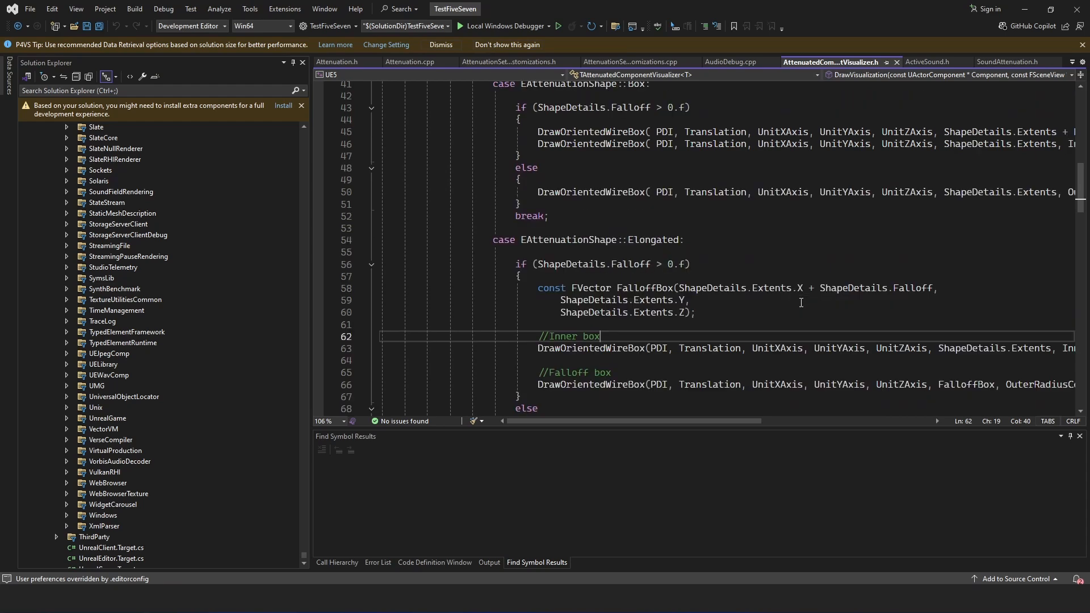
{"action": "scroll", "coordinate": [777, 282], "scroll_direction": "down", "scroll_amount": 2}
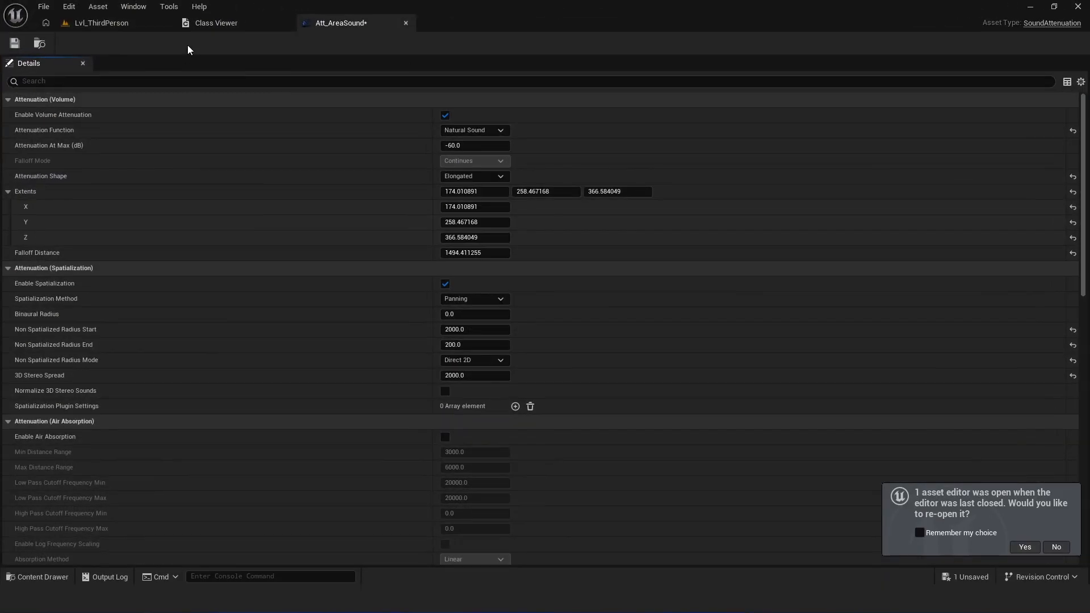
- Switch to Unreal Editor, search the Lvl_ThirdPerson actors for "vending", and focus on S_VendingMachine to view its attenuation wireframe in the corridor
{"action": "left_click", "coordinate": [95, 24]}
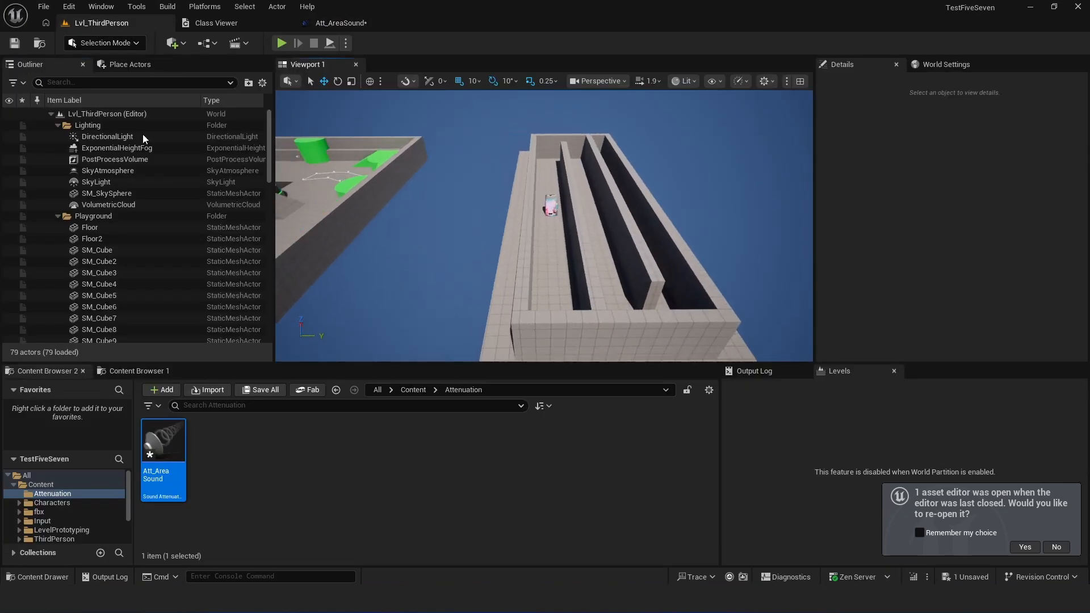
{"action": "left_click", "coordinate": [127, 83]}
{"action": "type", "text": "vending"}
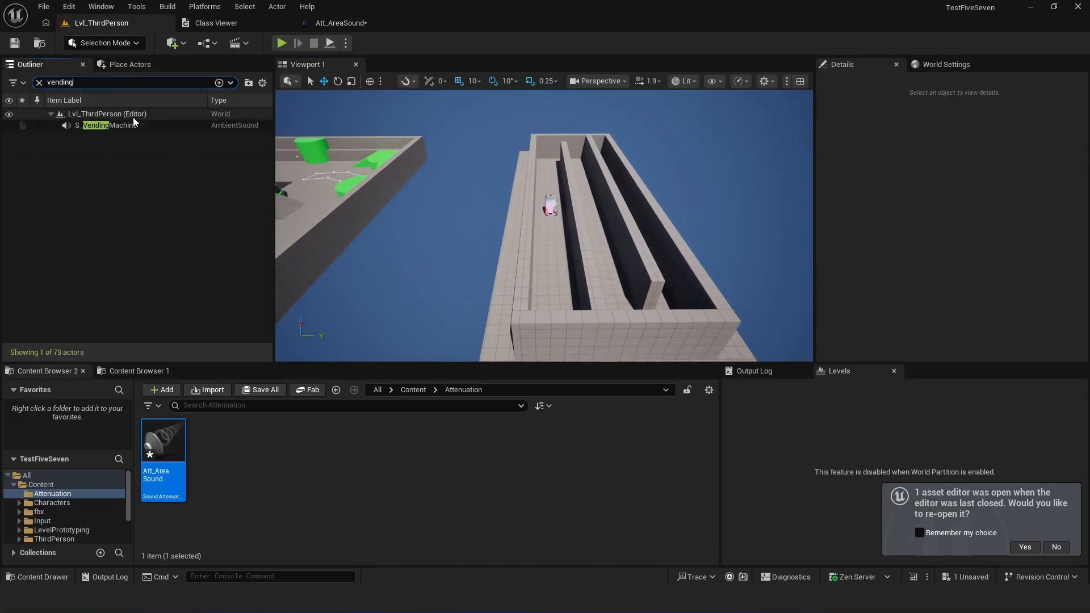
{"action": "double_click", "coordinate": [105, 125]}
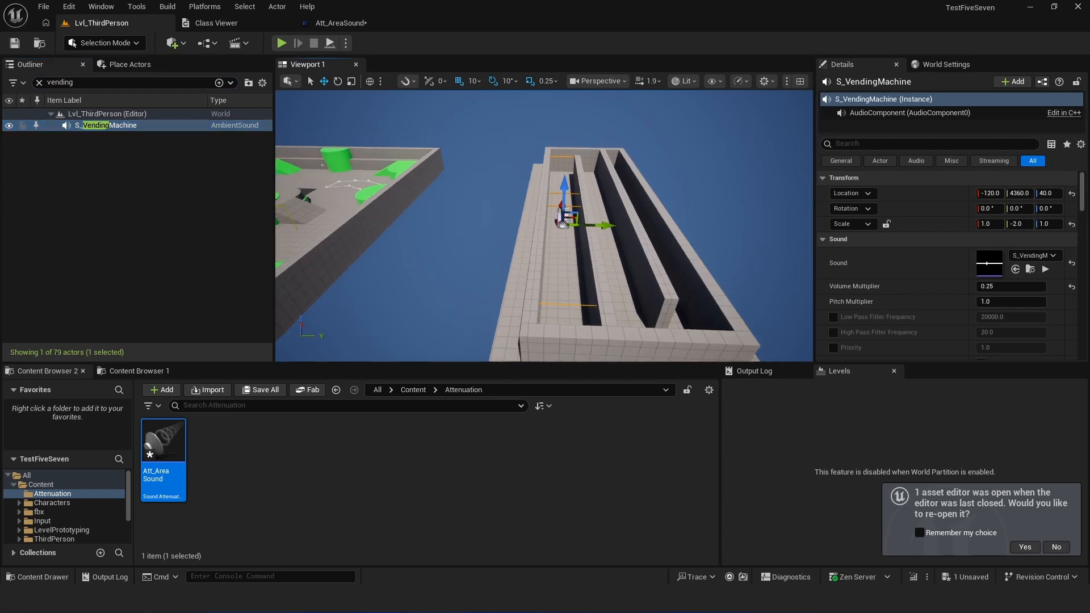
{"action": "right_click_drag", "start_coordinate": [511, 227], "coordinate": [548, 218]}
{"action": "key", "text": "s"}
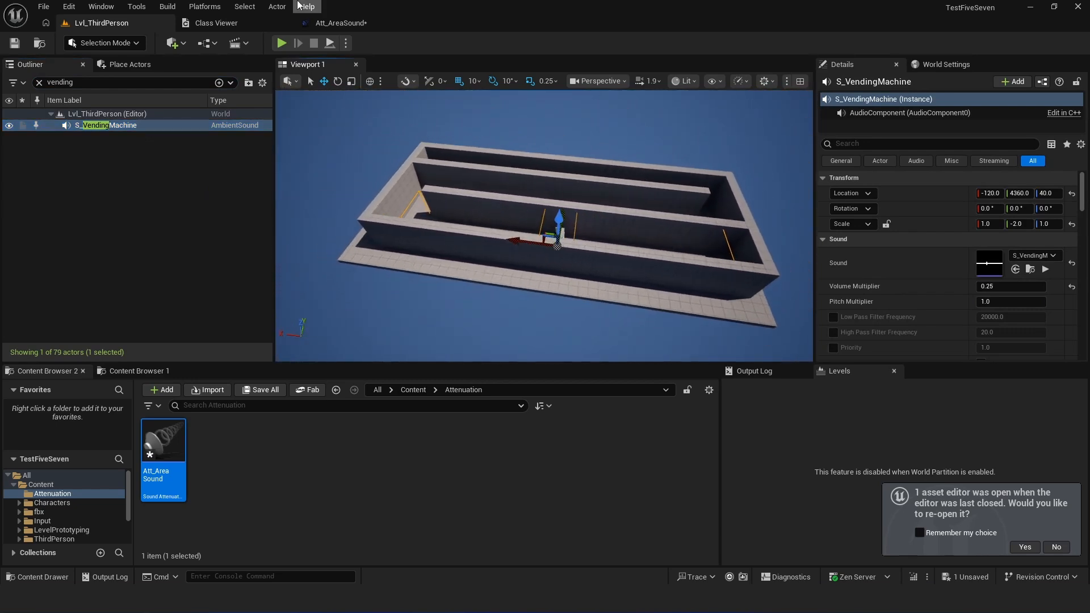
- Float the Att_AreaSound settings over the Lvl_ThirdPerson level and inspect the attenuation bounds around the vending machine sound
{"action": "left_click", "coordinate": [340, 23]}
{"action": "left_click_drag", "start_coordinate": [341, 22], "coordinate": [528, 210]}
{"action": "left_click", "coordinate": [85, 23]}
{"action": "left_click_drag", "start_coordinate": [693, 208], "coordinate": [854, 260]}
{"action": "scroll", "coordinate": [818, 466], "scroll_direction": "down", "scroll_amount": 4}
{"action": "mouse_move", "coordinate": [836, 417]}
{"action": "left_mouse_down"}
{"action": "mouse_move", "coordinate": [885, 417]}
{"action": "mouse_move", "coordinate": [855, 417]}
{"action": "left_mouse_up"}
- Switch to Visual Studio and examine the DrawVisualization function's Box and Elongated cases, including the FalloffBox vector and DrawOrientedWireBox calls
{"action": "left_click", "coordinate": [711, 612]}
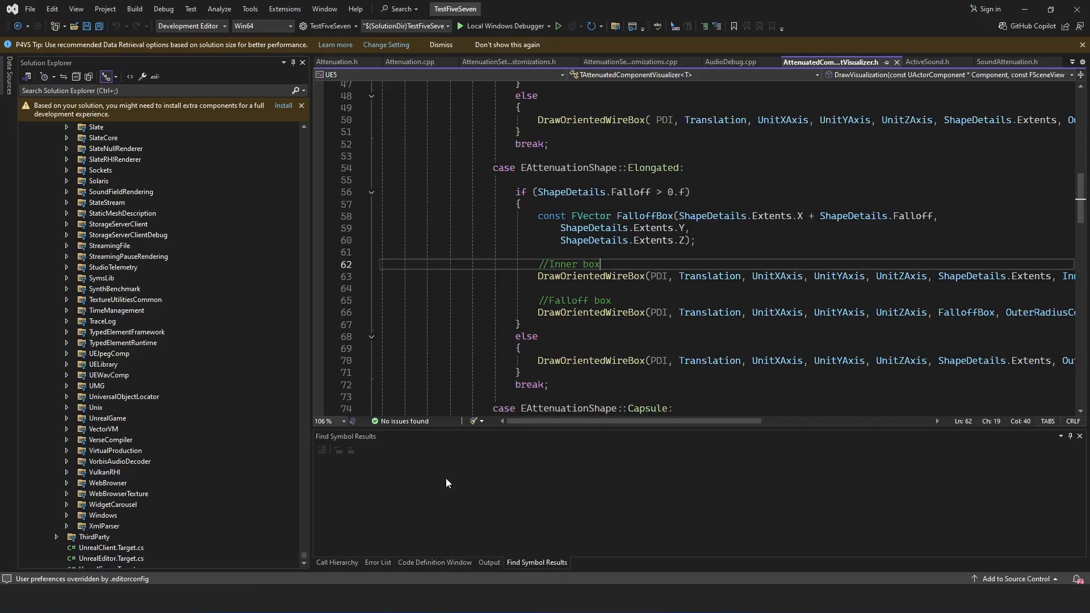
{"action": "left_click", "coordinate": [755, 245]}
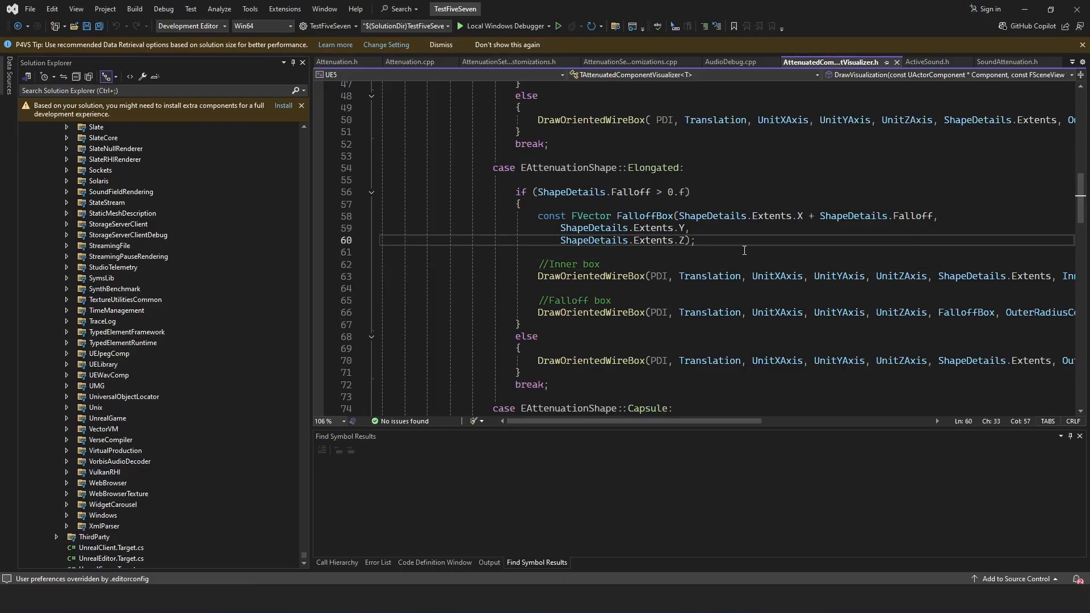
{"action": "scroll", "coordinate": [744, 251], "scroll_direction": "up", "scroll_amount": 12}
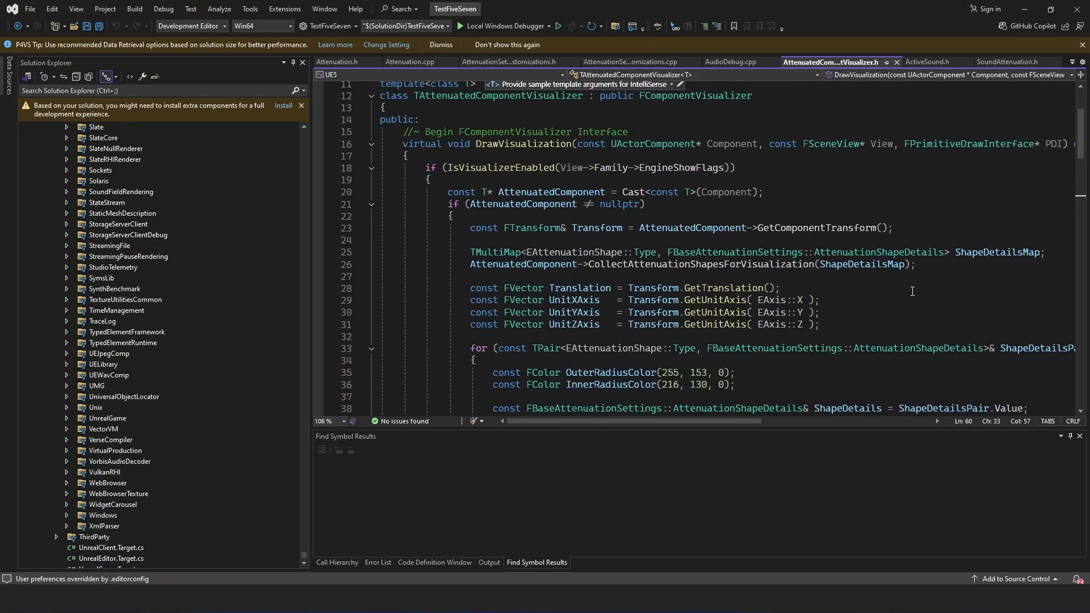
{"action": "scroll", "coordinate": [915, 292], "scroll_direction": "up", "scroll_amount": 1}
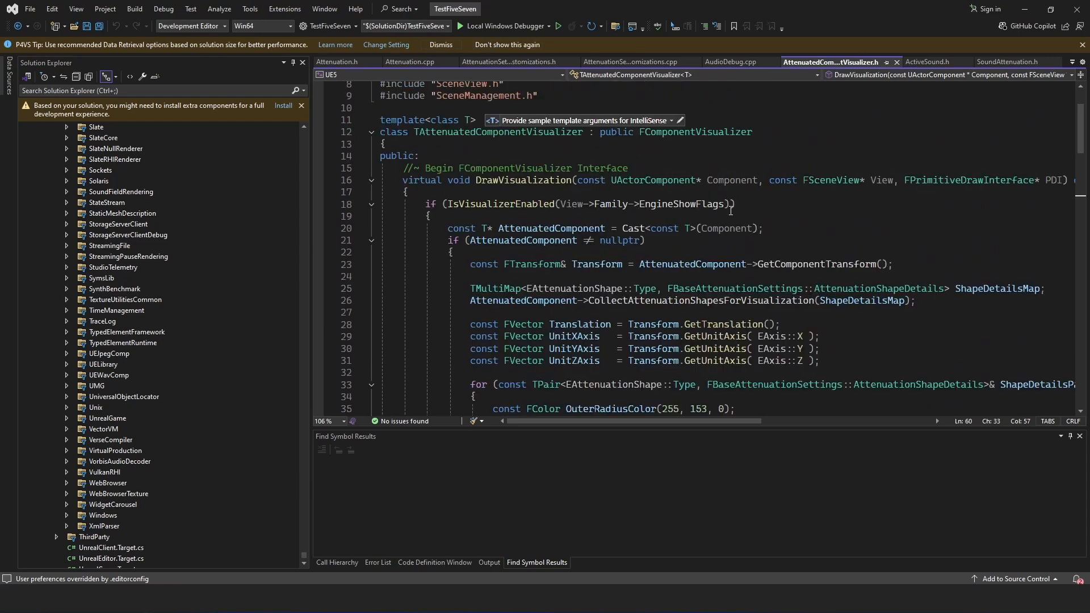
{"action": "scroll", "coordinate": [756, 305], "scroll_direction": "down", "scroll_amount": 8}
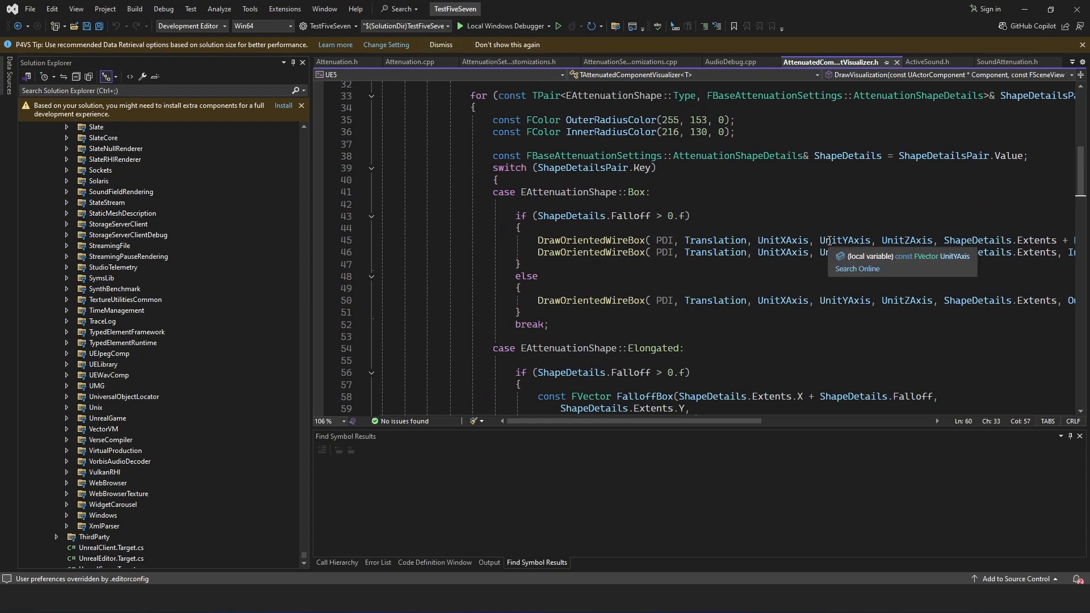
{"action": "scroll", "coordinate": [876, 351], "scroll_direction": "down", "scroll_amount": 6}
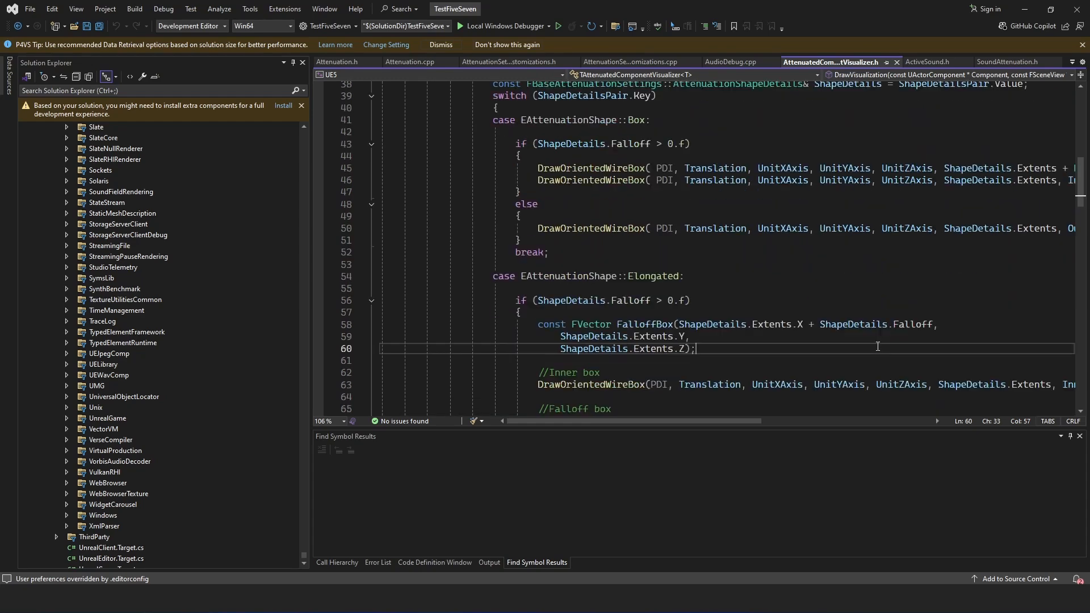
{"action": "mouse_move", "coordinate": [676, 129]}
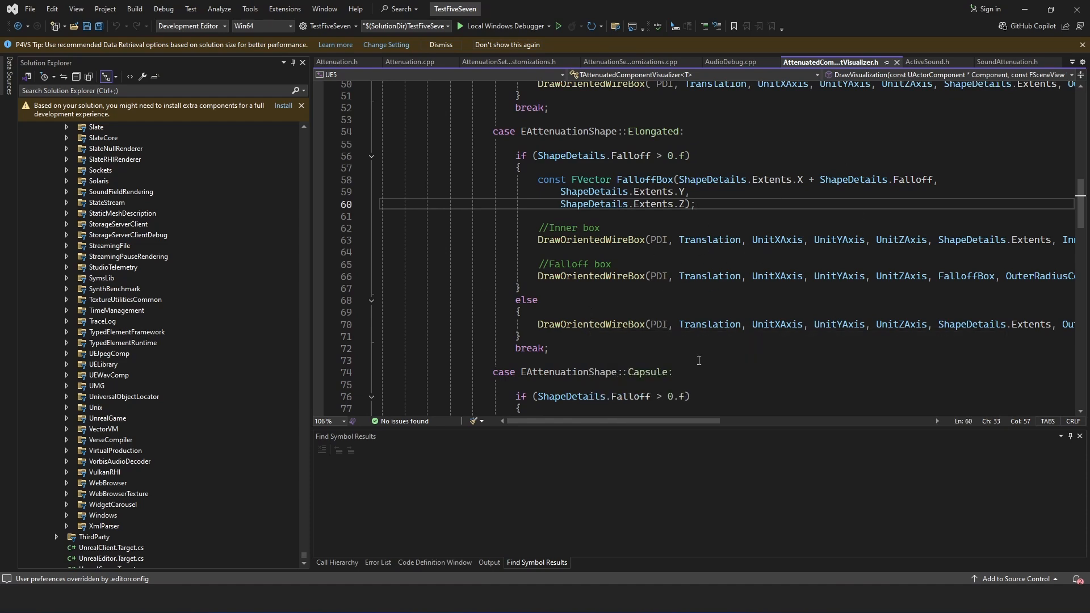
{"action": "mouse_move", "coordinate": [700, 422]}
{"action": "left_mouse_down"}
{"action": "mouse_move", "coordinate": [768, 421]}
{"action": "mouse_move", "coordinate": [714, 420]}
{"action": "left_mouse_up"}
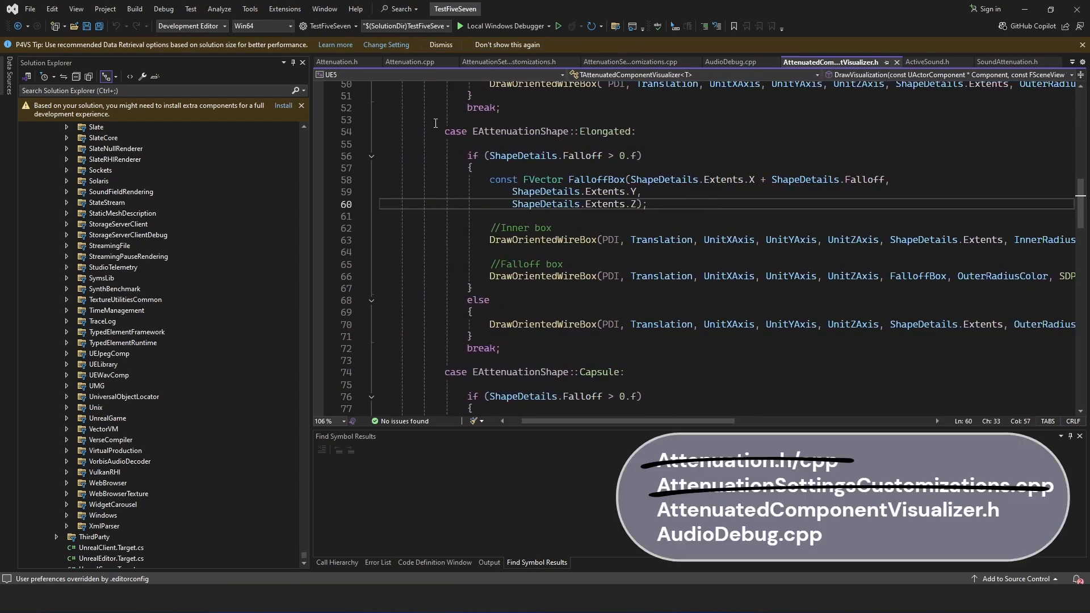
- Bring up AudioDebug.cpp at the Box and Elongated cases of the RenderStatSounds function
{"action": "left_click", "coordinate": [352, 65]}
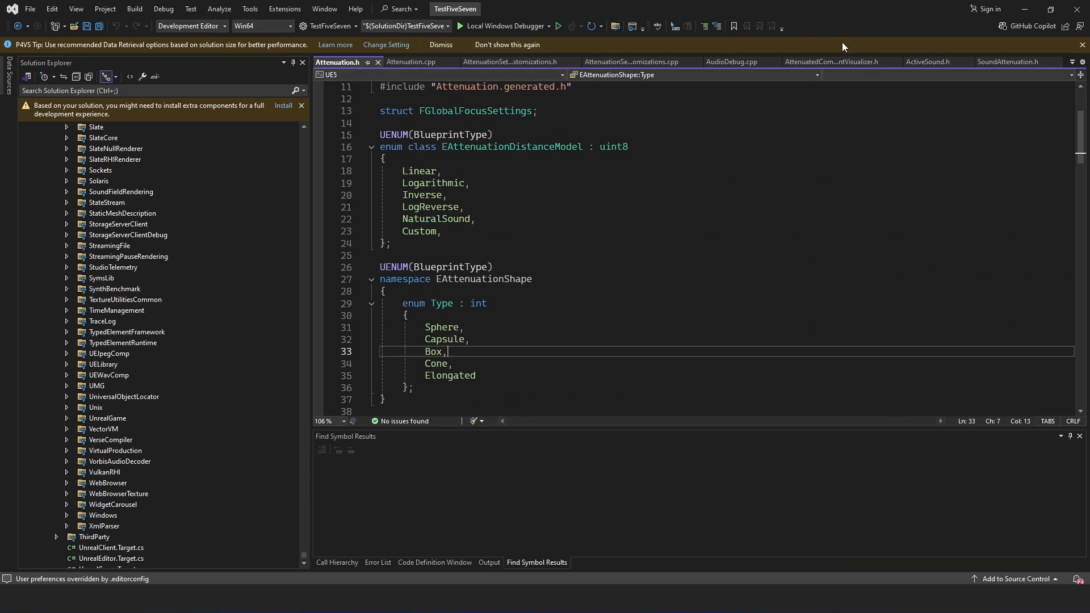
{"action": "left_click", "coordinate": [733, 63]}
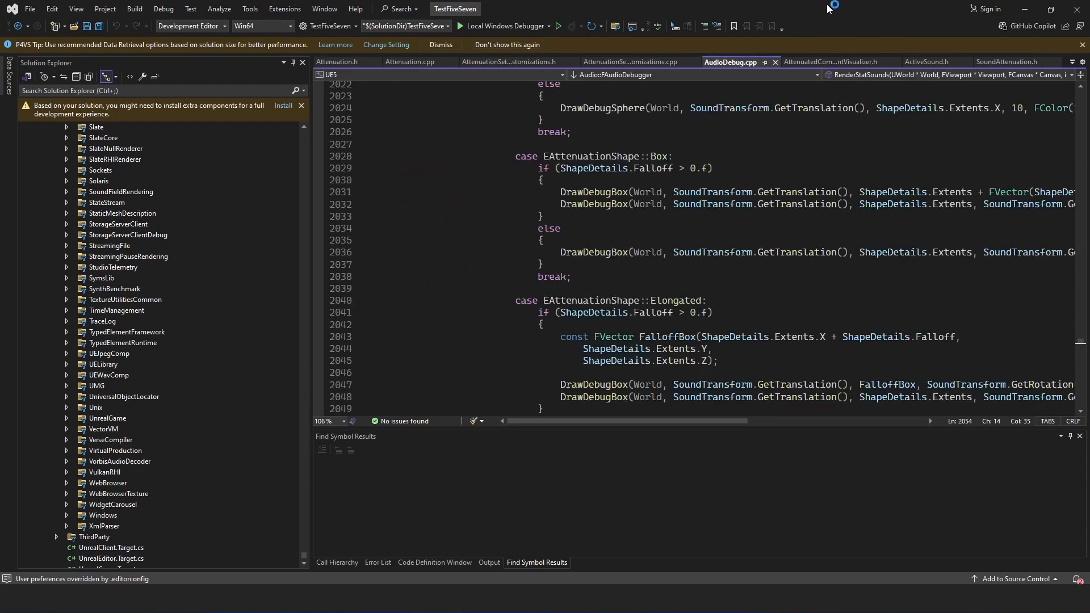
- Switch to Unreal Editor, dock the floating Att_AreaSound editor beside the level, and return to the vending machine corridor in Lvl_ThirdPerson
{"action": "left_click", "coordinate": [705, 567]}
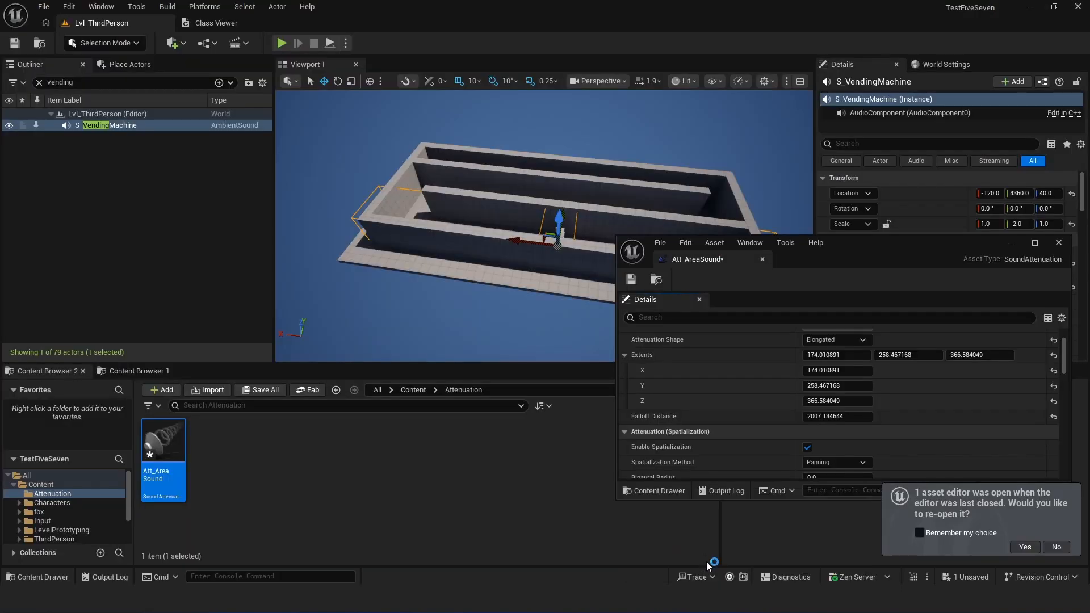
{"action": "left_click_drag", "start_coordinate": [711, 267], "coordinate": [487, 21]}
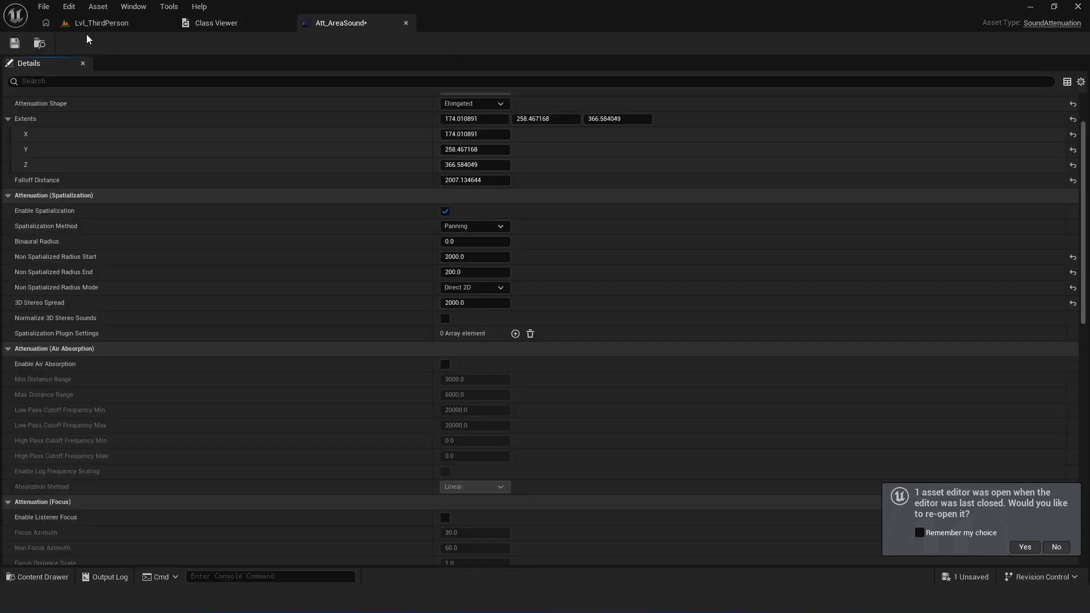
{"action": "left_click", "coordinate": [78, 26]}
{"action": "right_click_drag", "start_coordinate": [512, 221], "coordinate": [342, 273]}
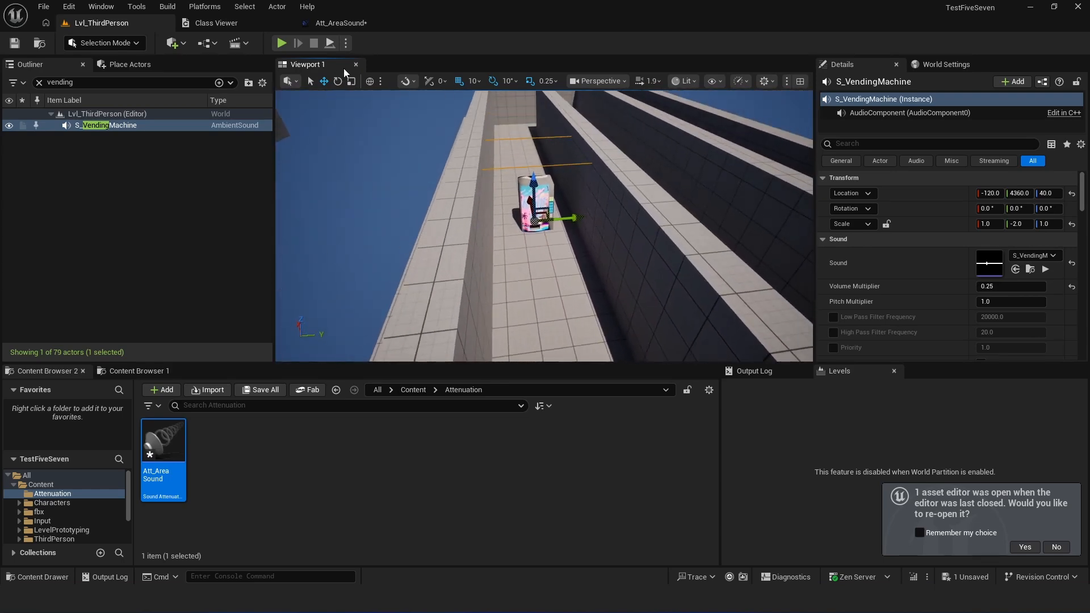
- Play the level in the viewport and run the console command au.3dVisualize.Attenuation 1
{"action": "left_click", "coordinate": [281, 43]}
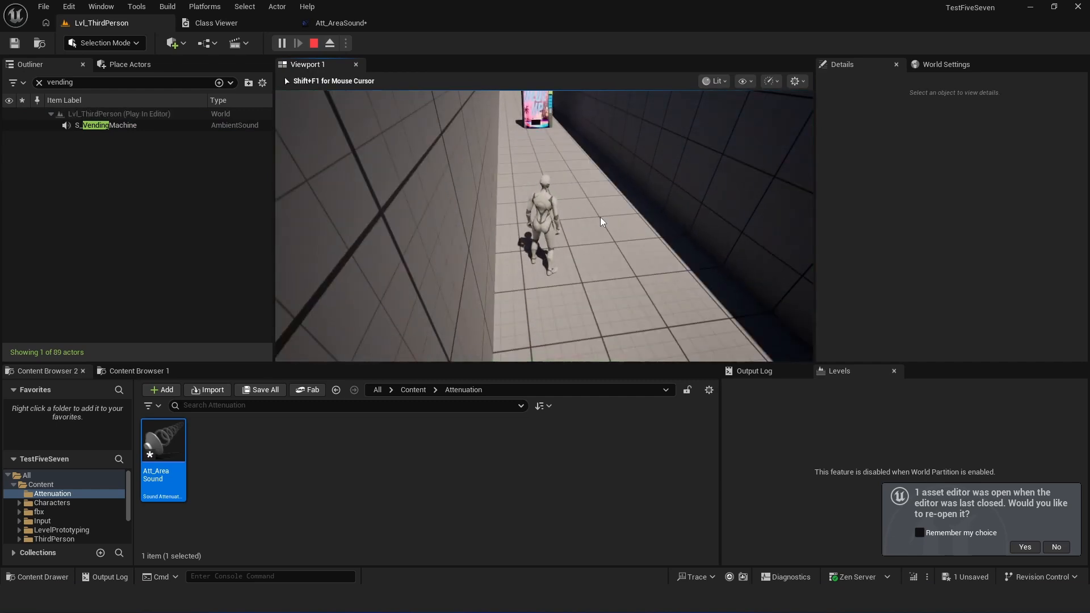
{"action": "key", "text": "grave"}
{"action": "key", "text": "Up"}
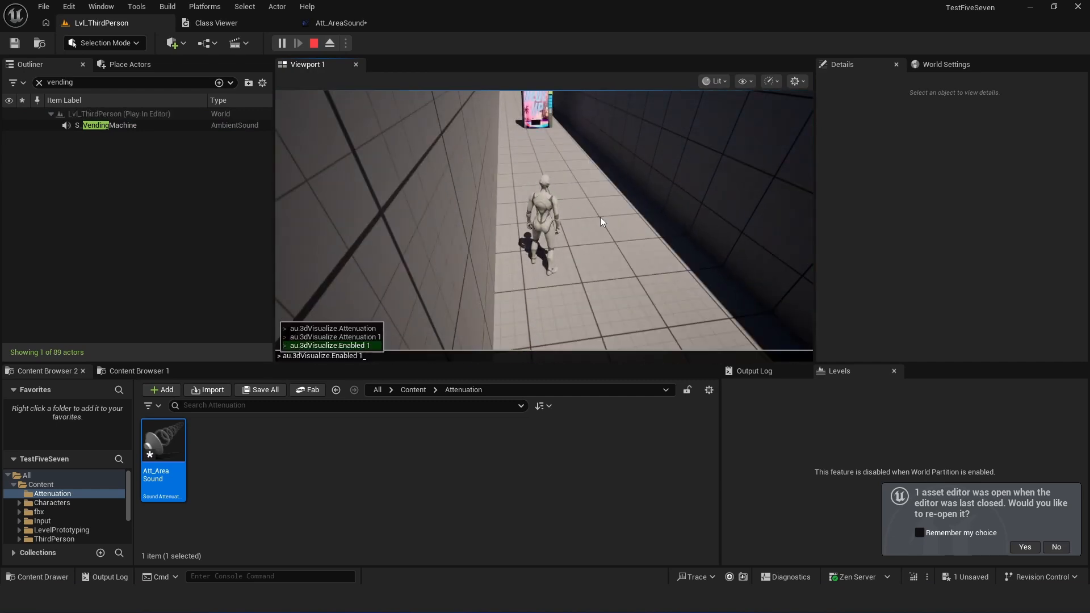
{"action": "key", "text": "Up"}
{"action": "key", "text": "Up"}
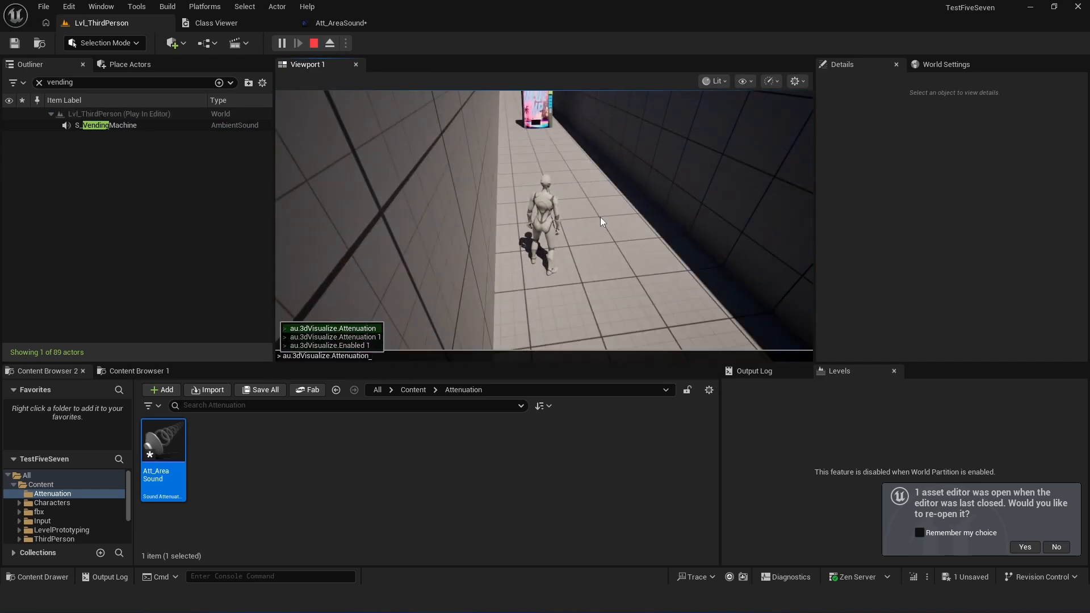
{"action": "key", "text": "Down"}
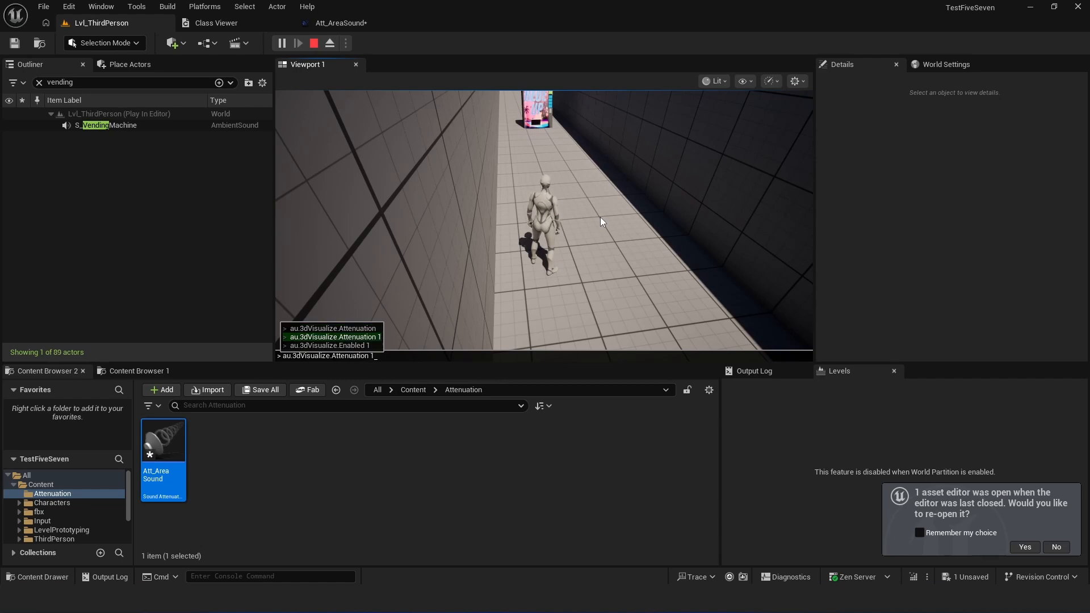
{"action": "key", "text": "Return"}
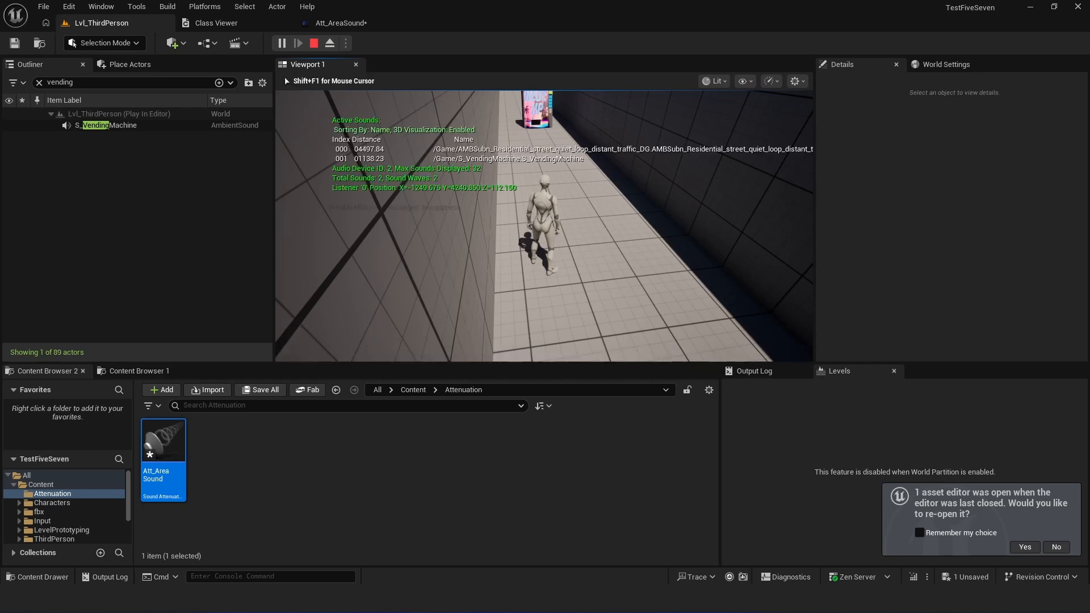
- Walk the character back and forth past the vending machine to inspect the in-game attenuation debug drawing, and stop the play session
{"action": "key", "text": "w"}
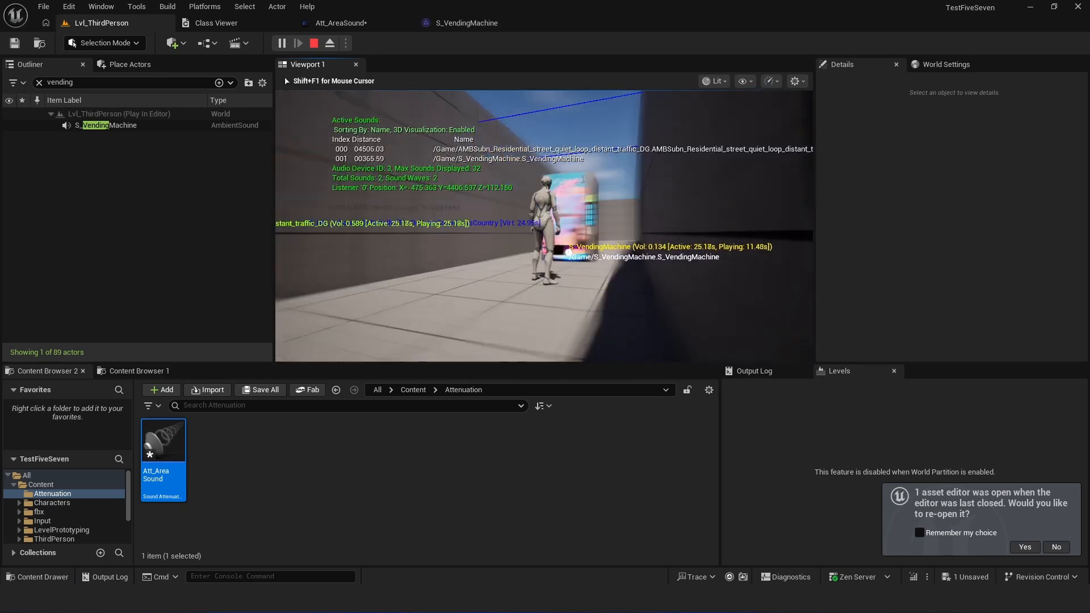
{"action": "key", "text": "w"}
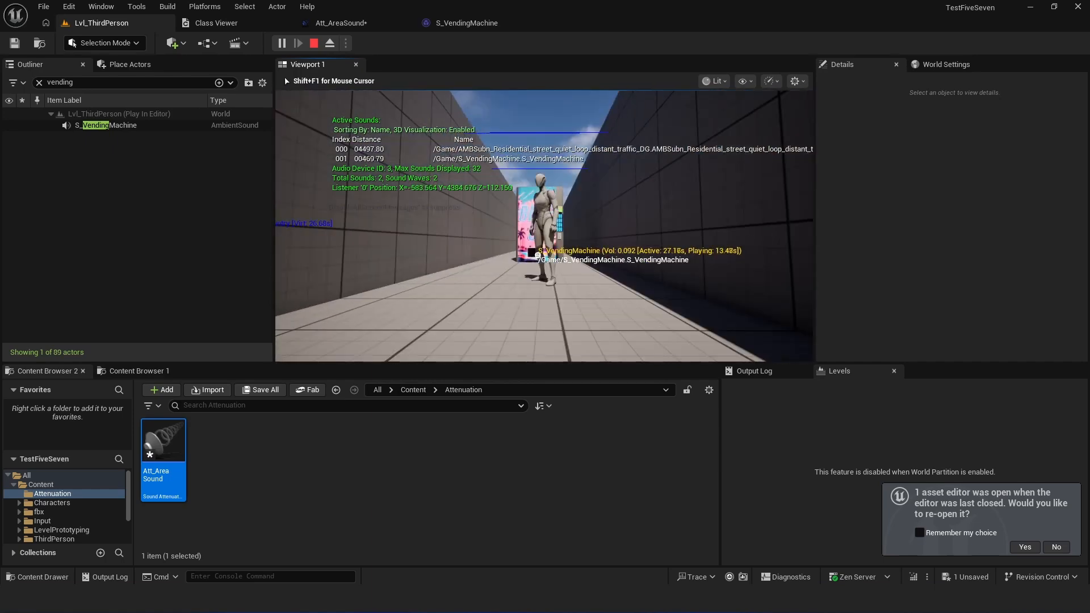
{"action": "key", "text": "s"}
{"action": "key", "text": "w"}
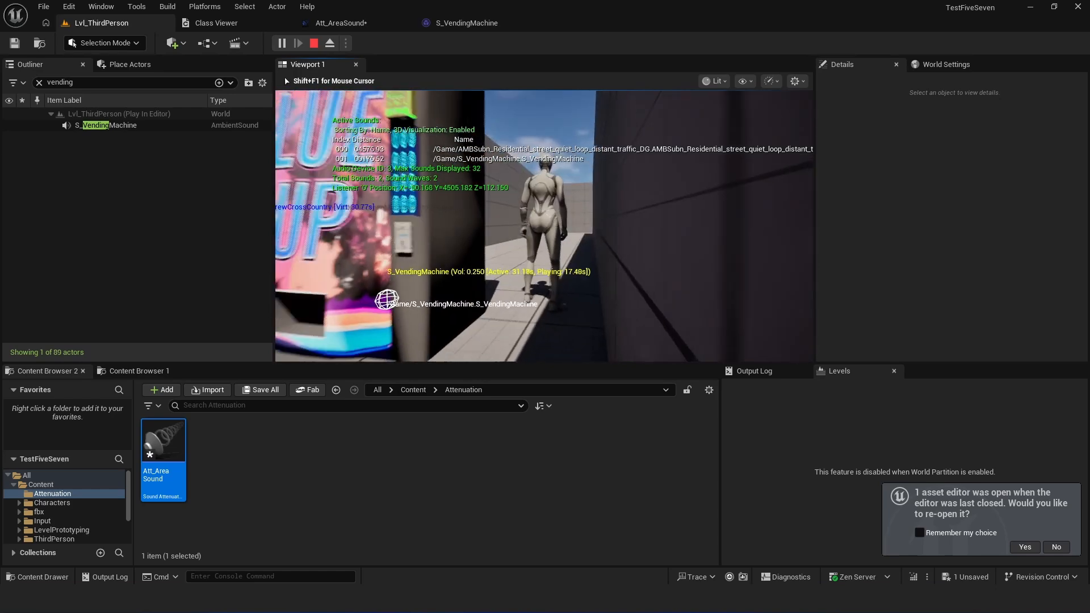
{"action": "key", "text": "s"}
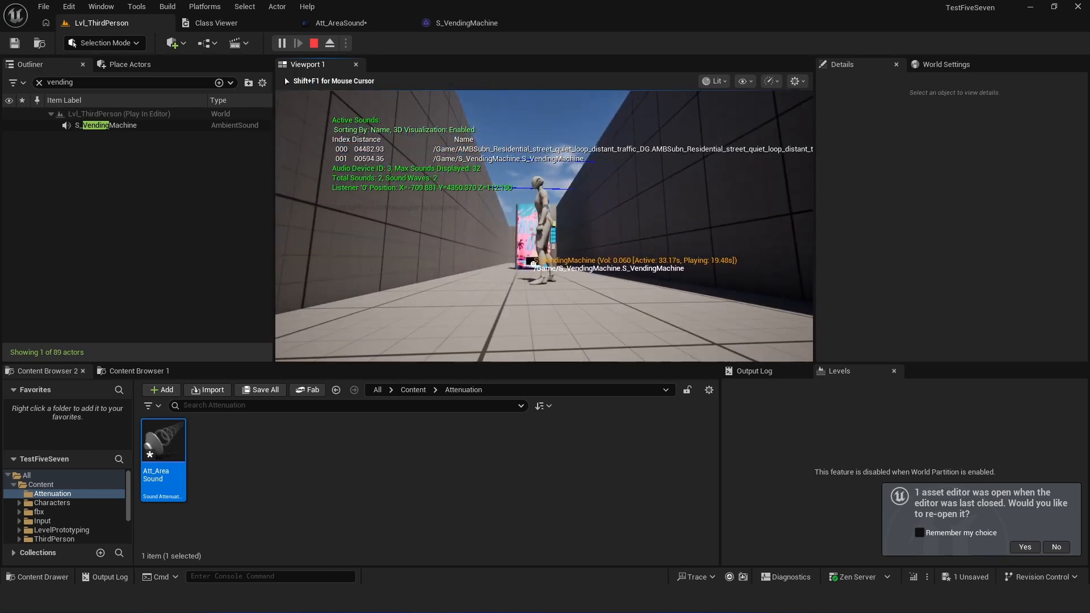
{"action": "key", "text": "s"}
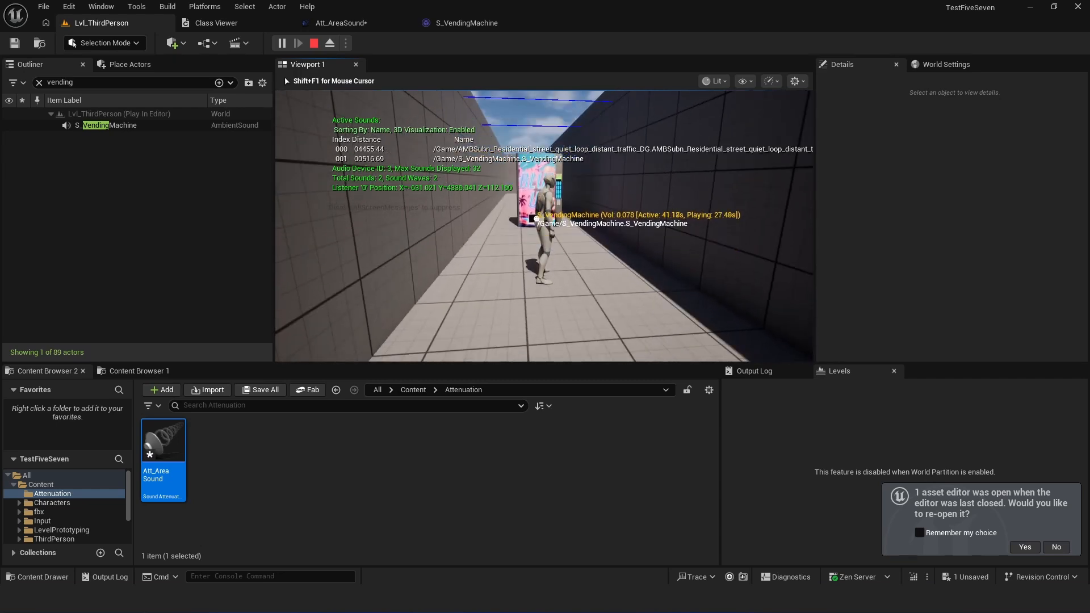
{"action": "key", "text": "Escape"}
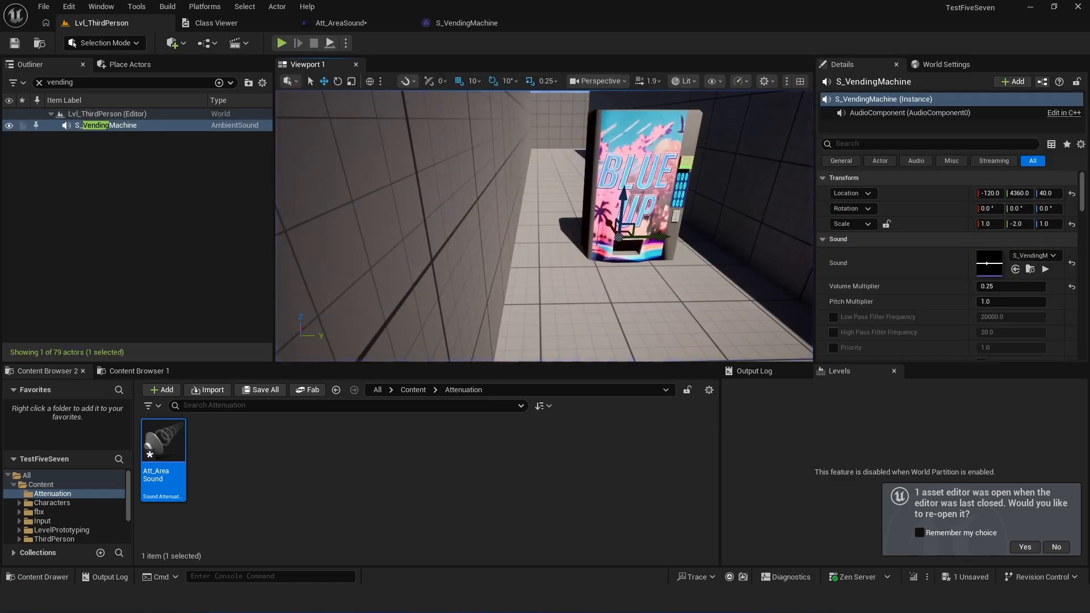
- Switch to Visual Studio and examine the Elongated case in AudioDebug.cpp, including its FalloffBox vector and DrawDebugBox calls
{"action": "key", "text": "alt+Tab"}
{"action": "left_click", "coordinate": [780, 336]}
{"action": "scroll", "coordinate": [780, 335], "scroll_direction": "up", "scroll_amount": 5}
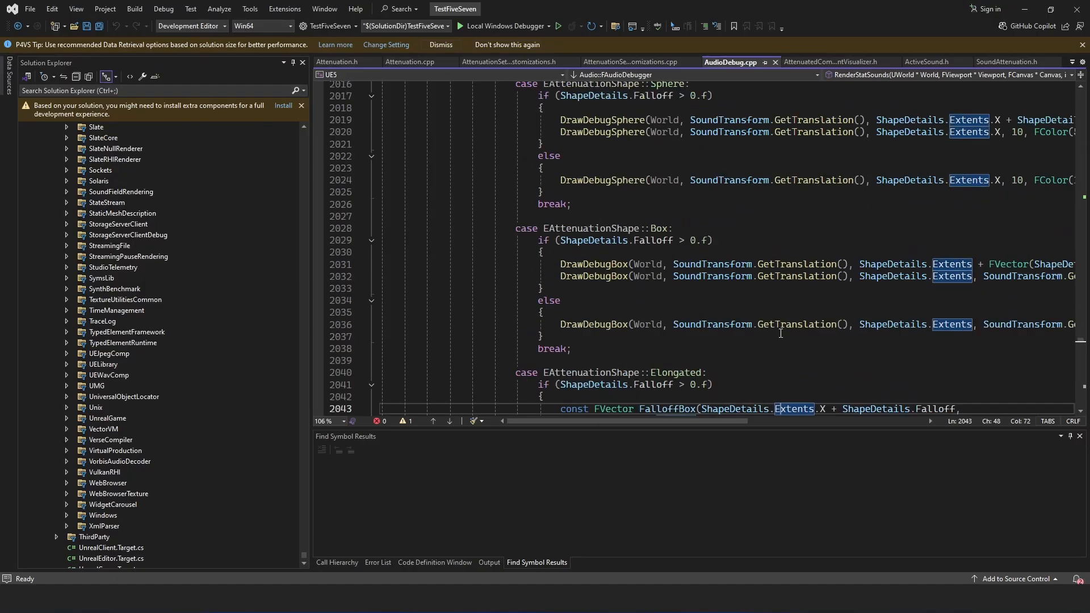
{"action": "scroll", "coordinate": [819, 342], "scroll_direction": "down", "scroll_amount": 6}
{"action": "left_click_drag", "start_coordinate": [809, 335], "coordinate": [799, 327]}
{"action": "scroll", "coordinate": [788, 350], "scroll_direction": "down", "scroll_amount": 2}
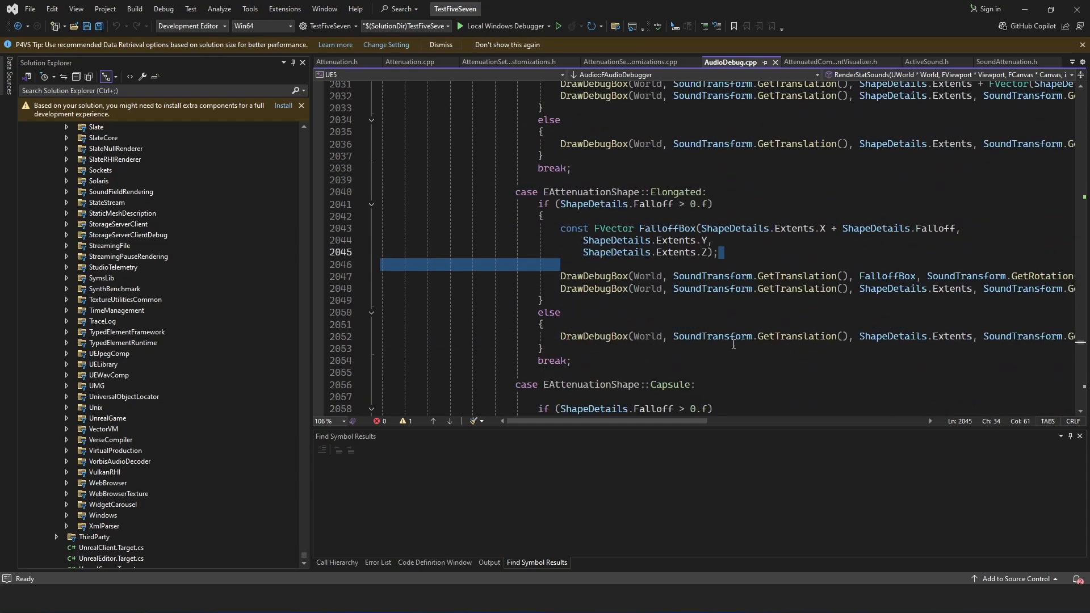
{"action": "left_click_drag", "start_coordinate": [681, 424], "coordinate": [709, 424]}
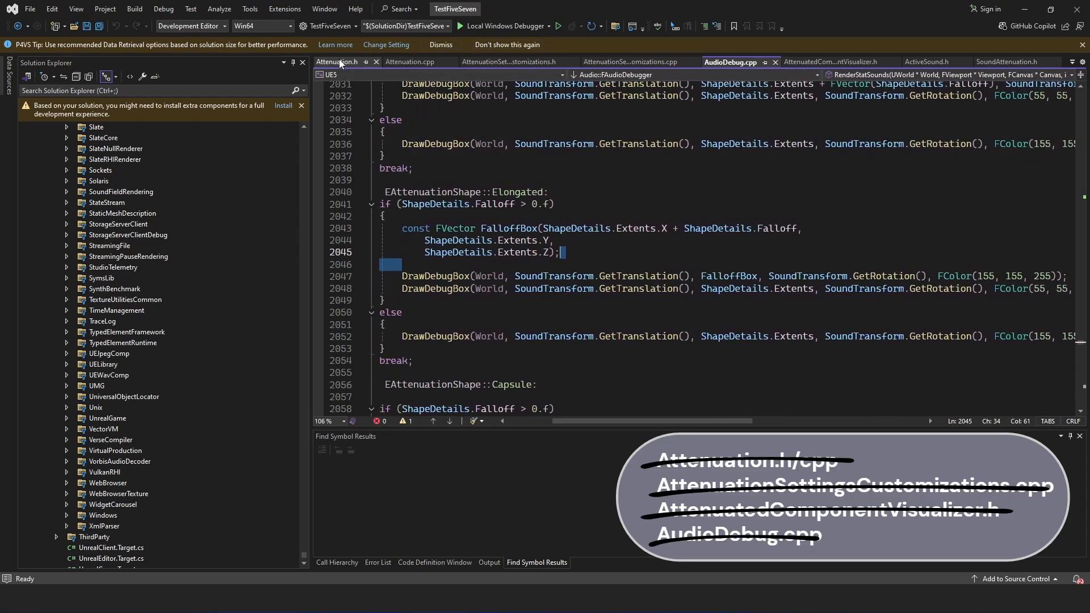